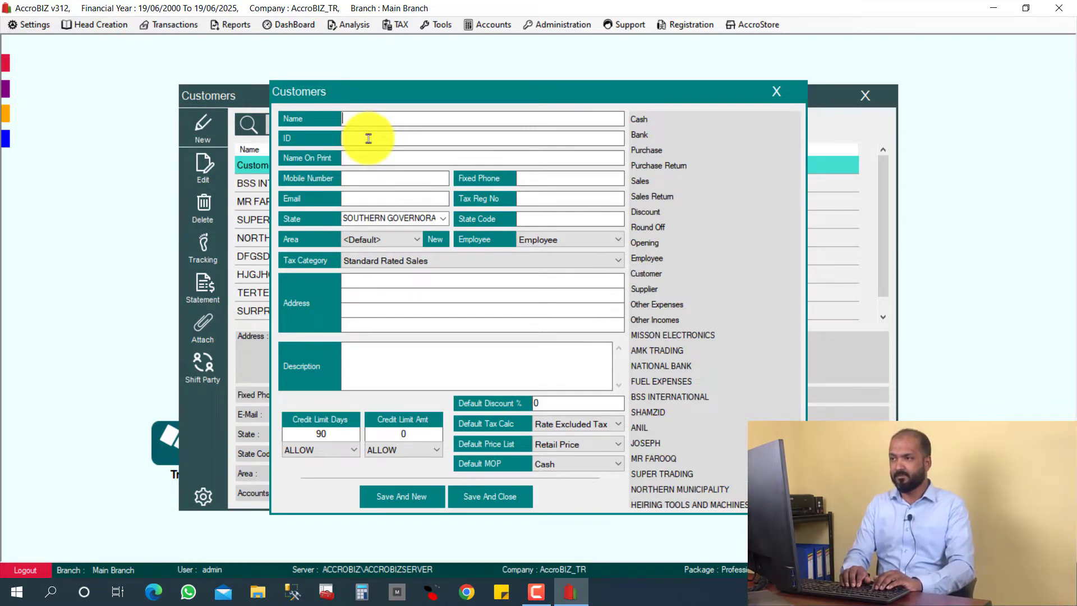
- Save customer ATK TRADING with ID LD-5004, select it in the list, and close Customers
text(ATK TRADING)
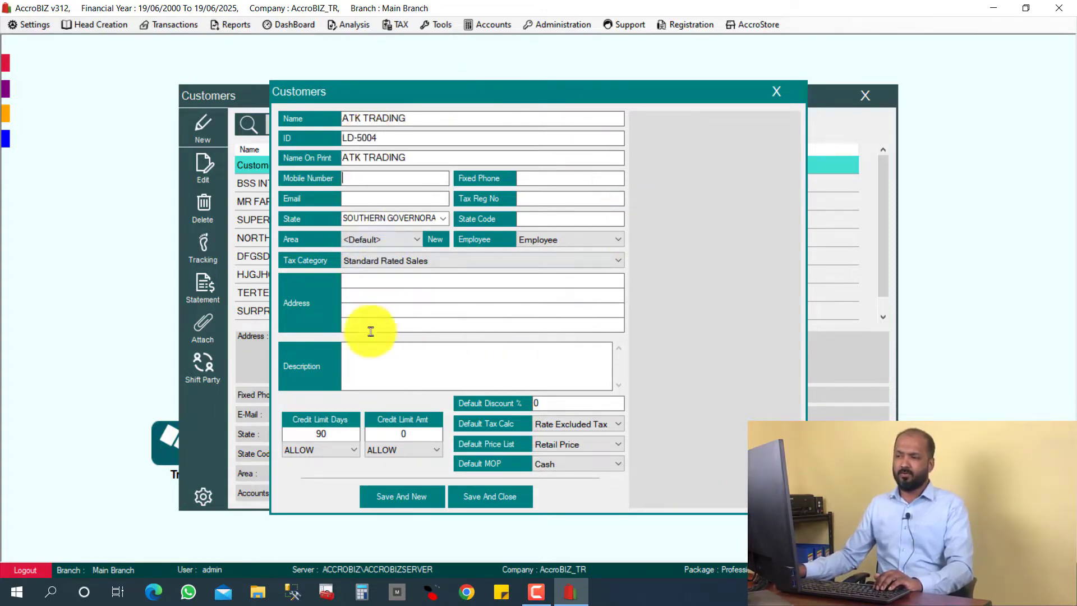
click(355, 296)
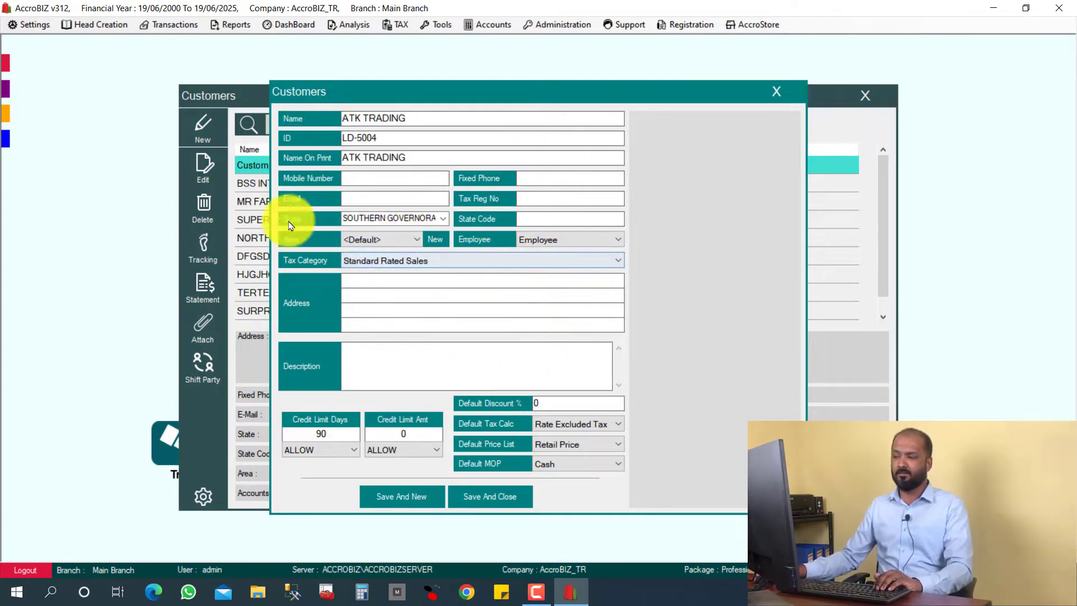
click(489, 497)
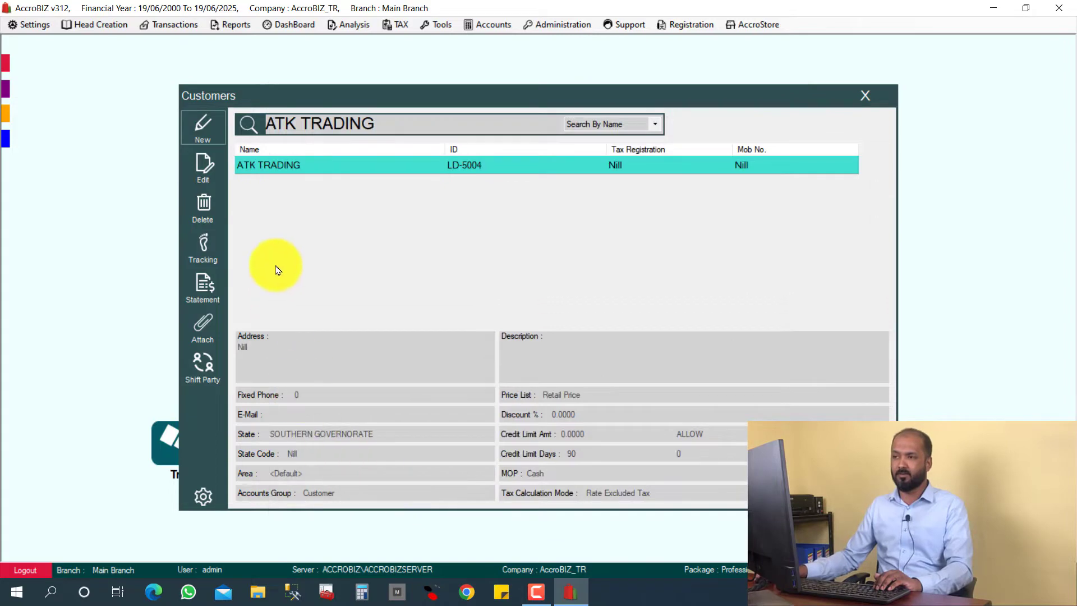
click(265, 168)
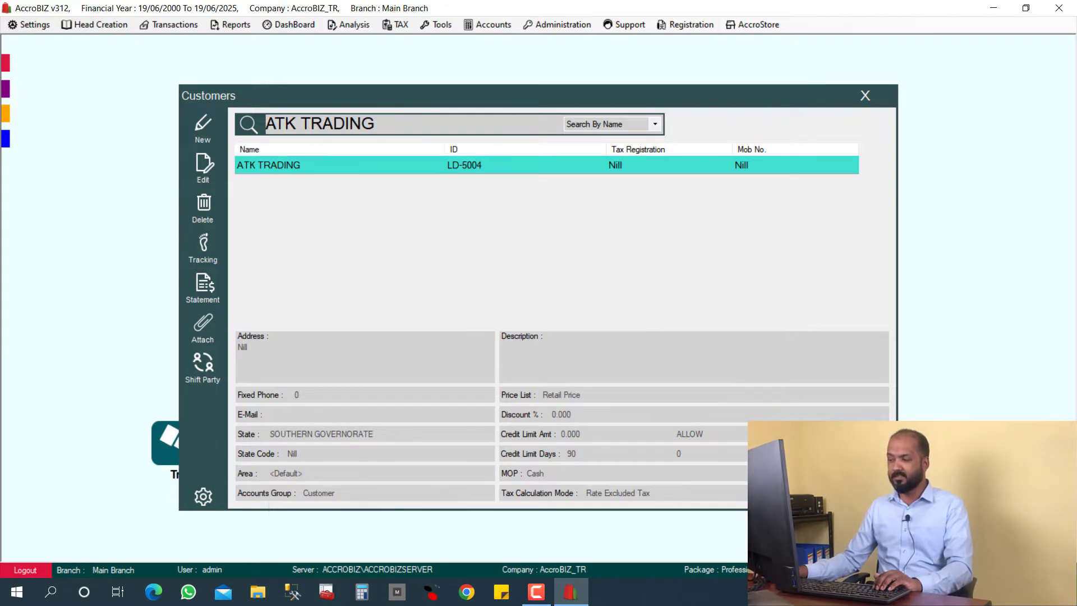
click(865, 95)
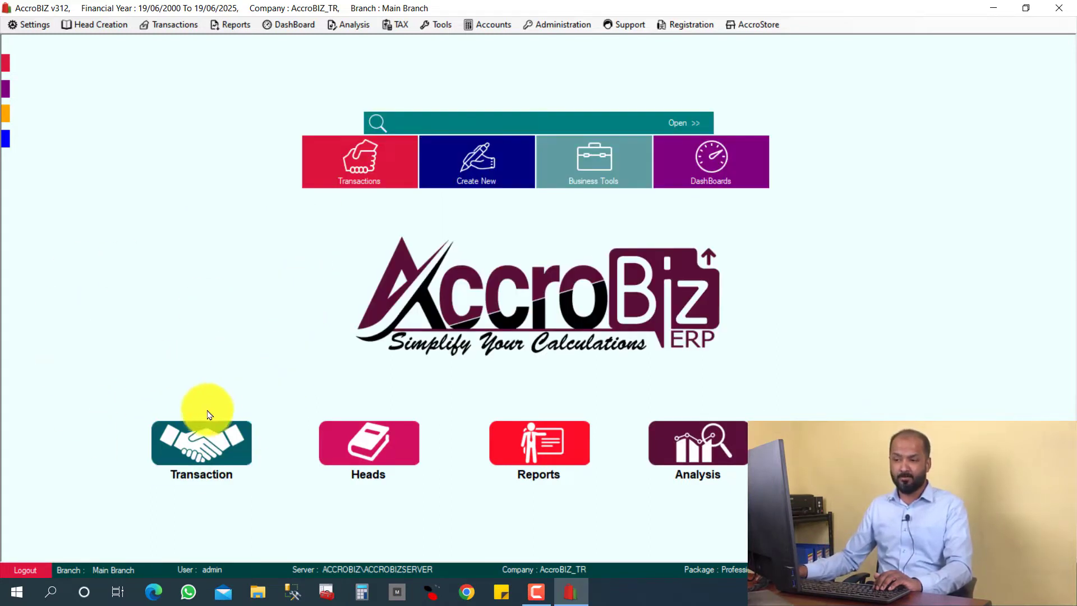
- Start an Opening Balance (Receivable) voucher from the Transaction opening stock options
click(207, 456)
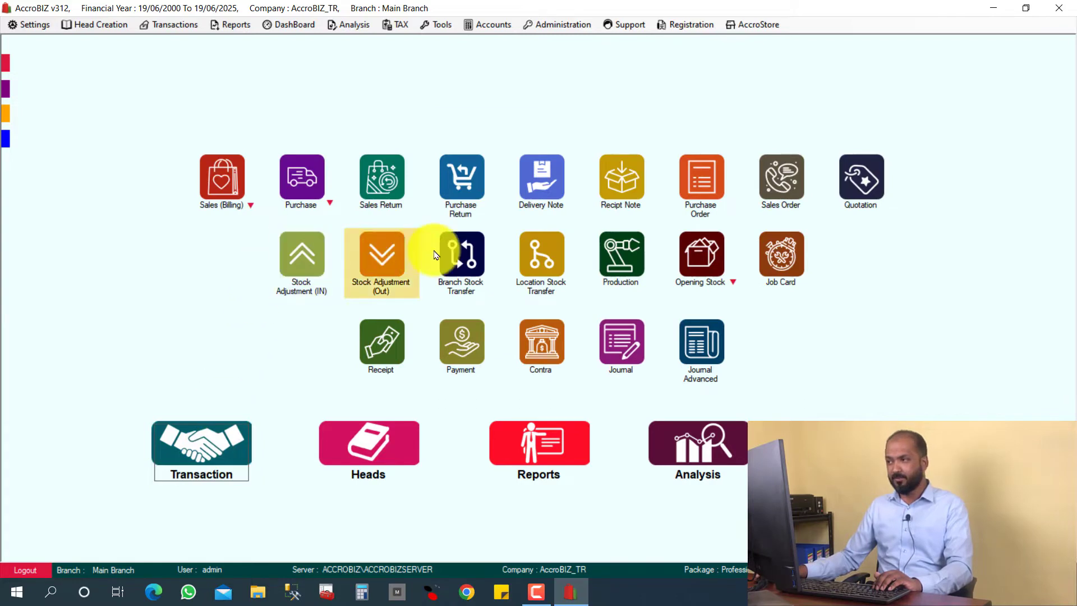
click(734, 282)
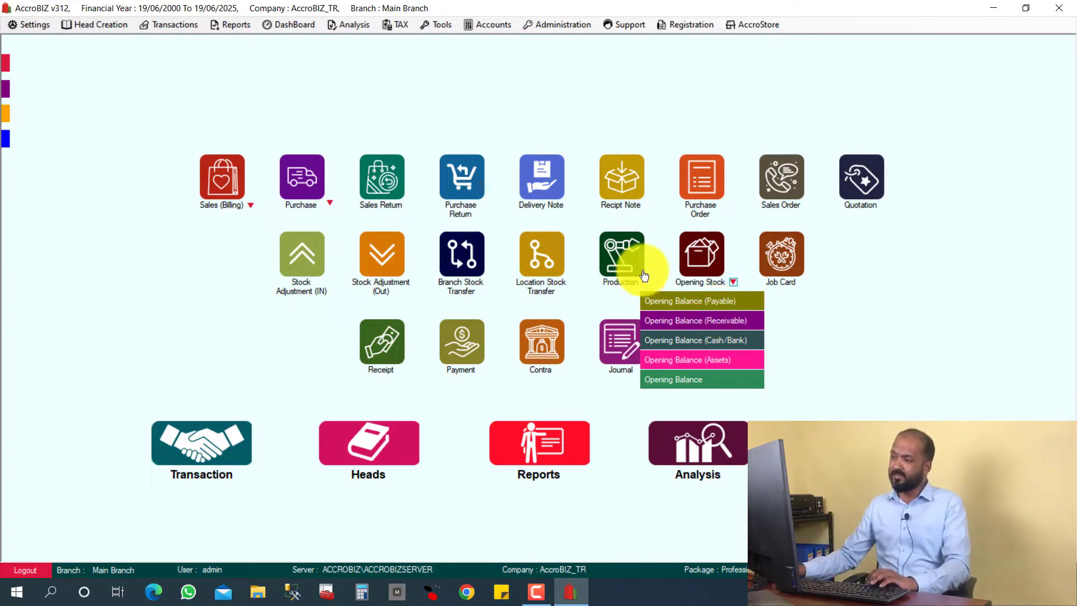
click(724, 326)
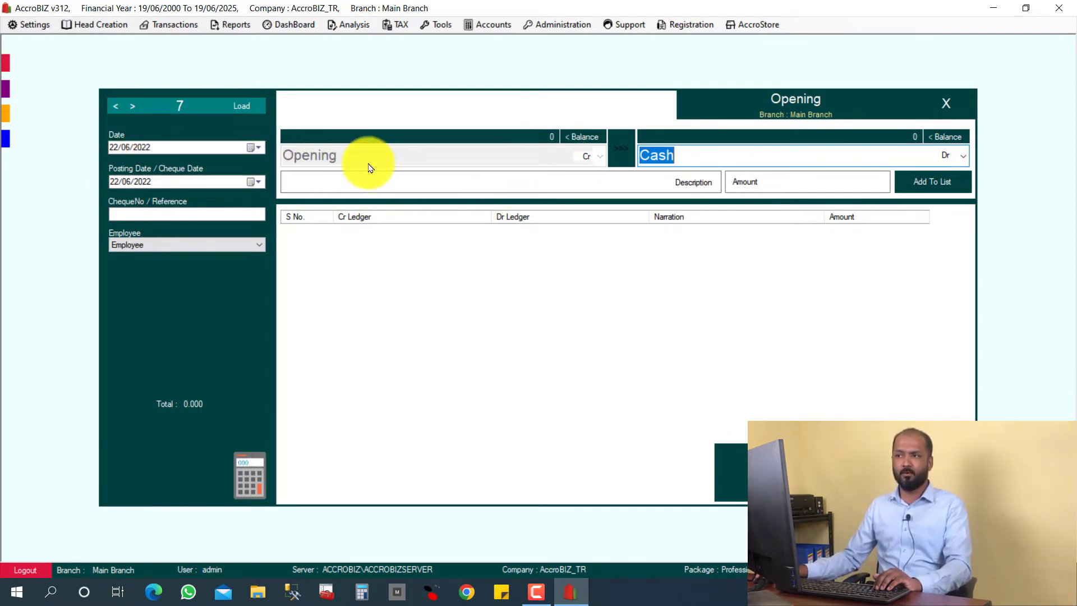
- Debit ATK TRADING 2500 against Opening, narration SDF, and save it as voucher 7
click(694, 157)
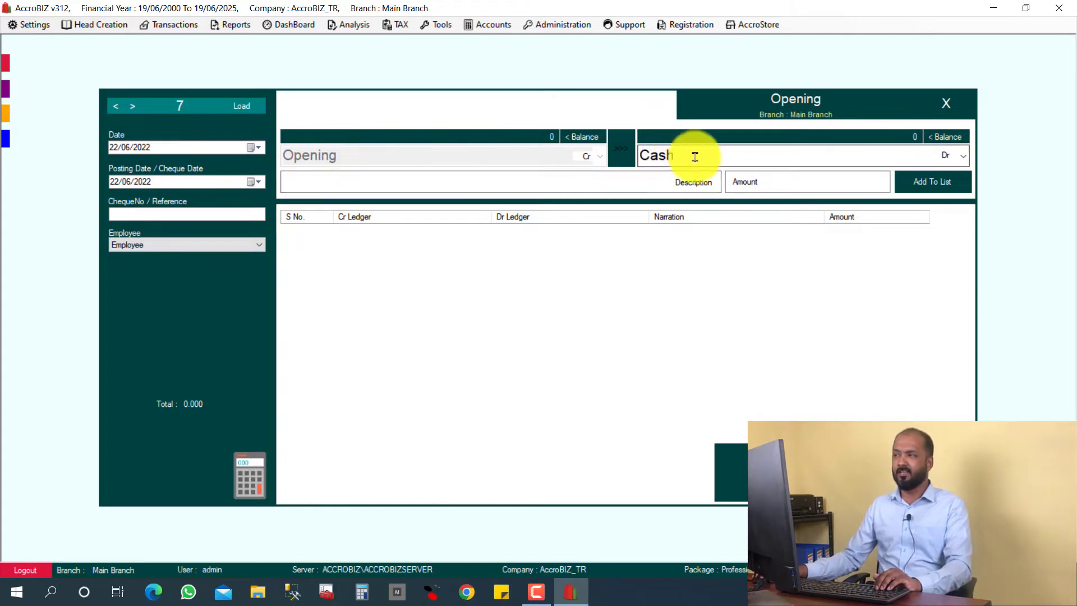
double_click(677, 161)
text(ATK TRADING)
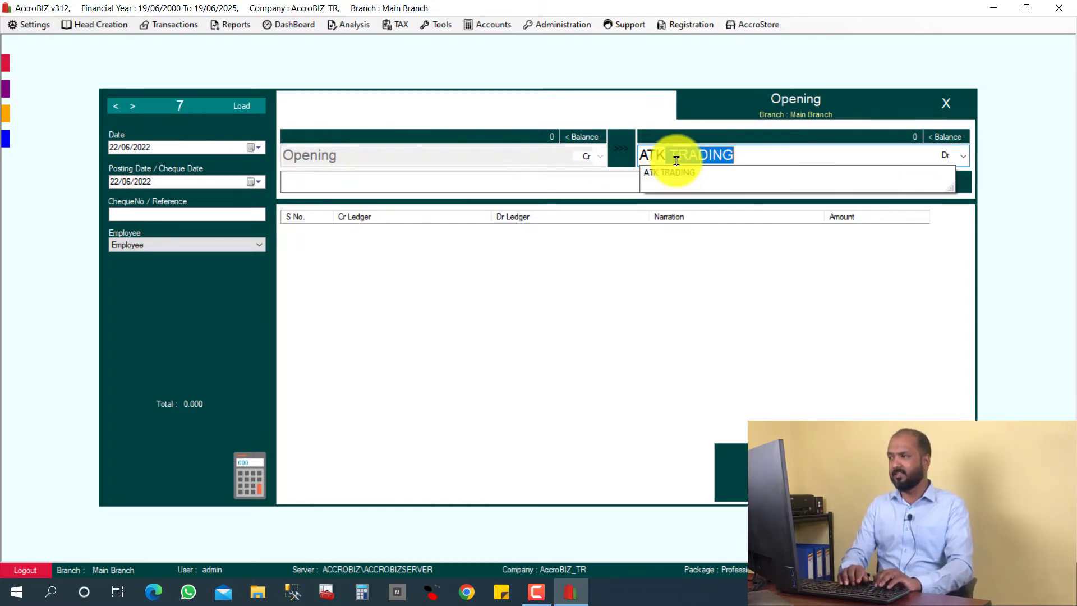
key(Return)
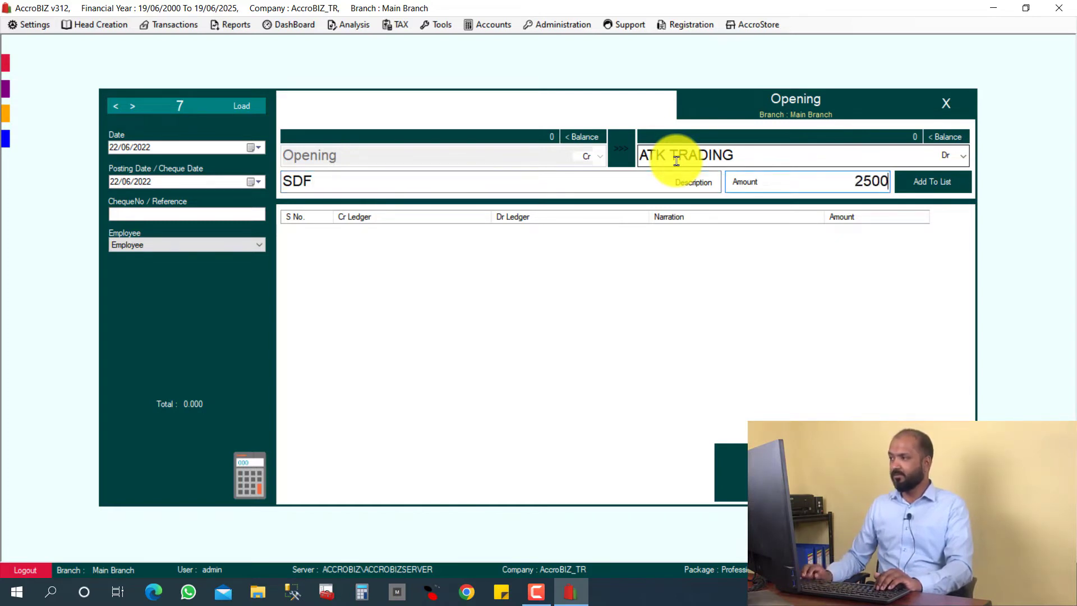
key(Return)
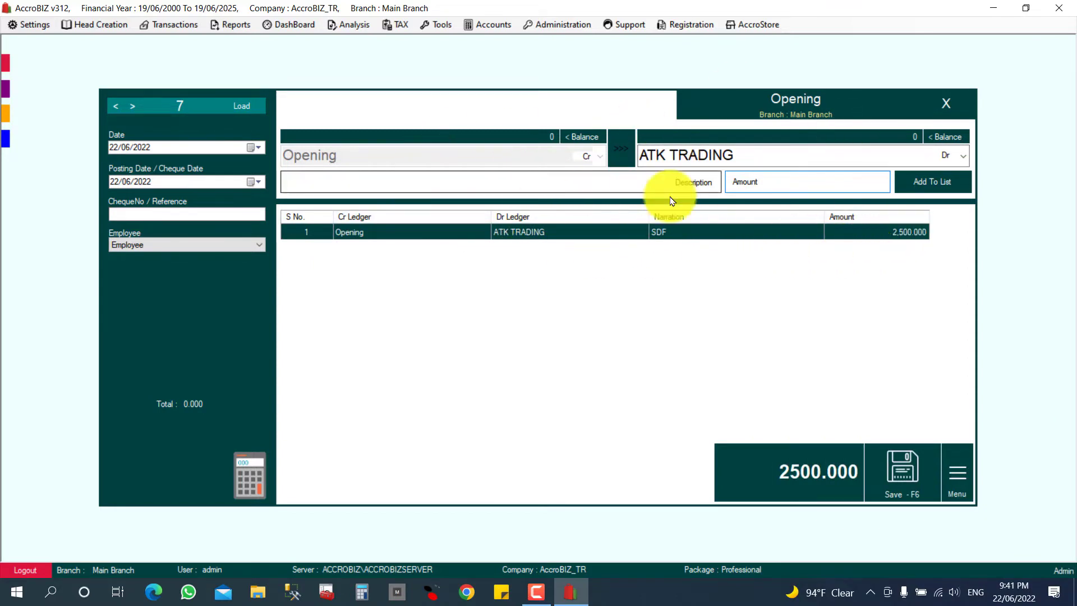
click(911, 485)
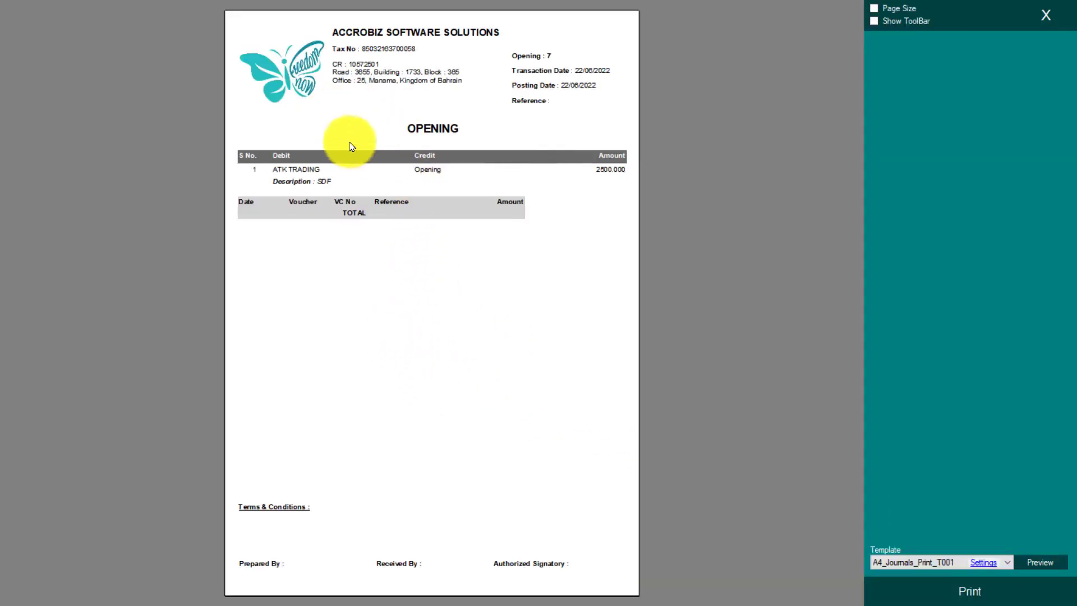
click(1053, 17)
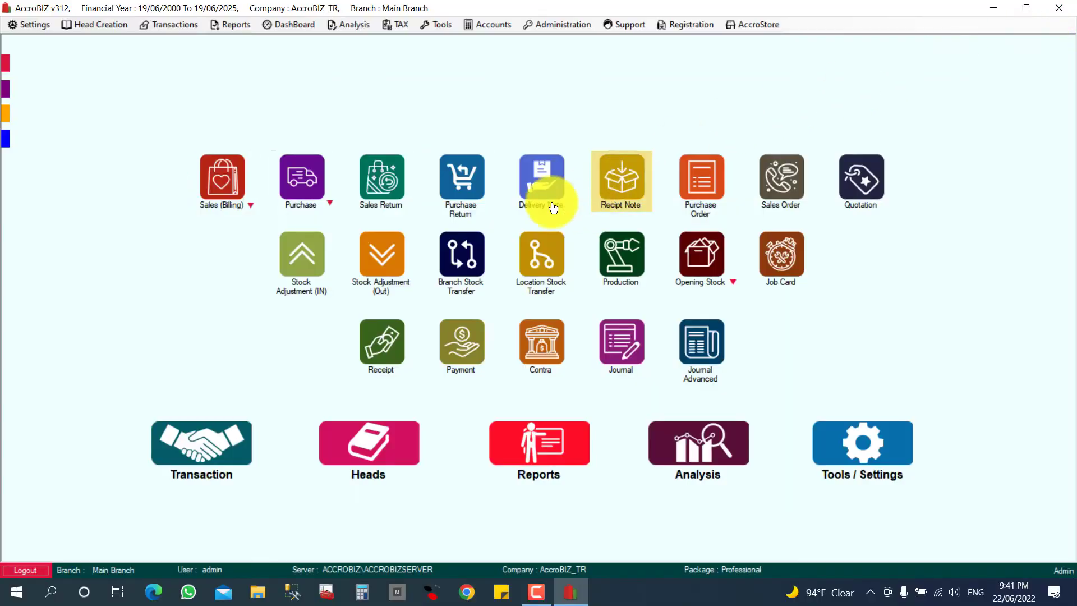
- Discard the empty voucher, then find ATK TRADING in Customers and show its balance
click(946, 103)
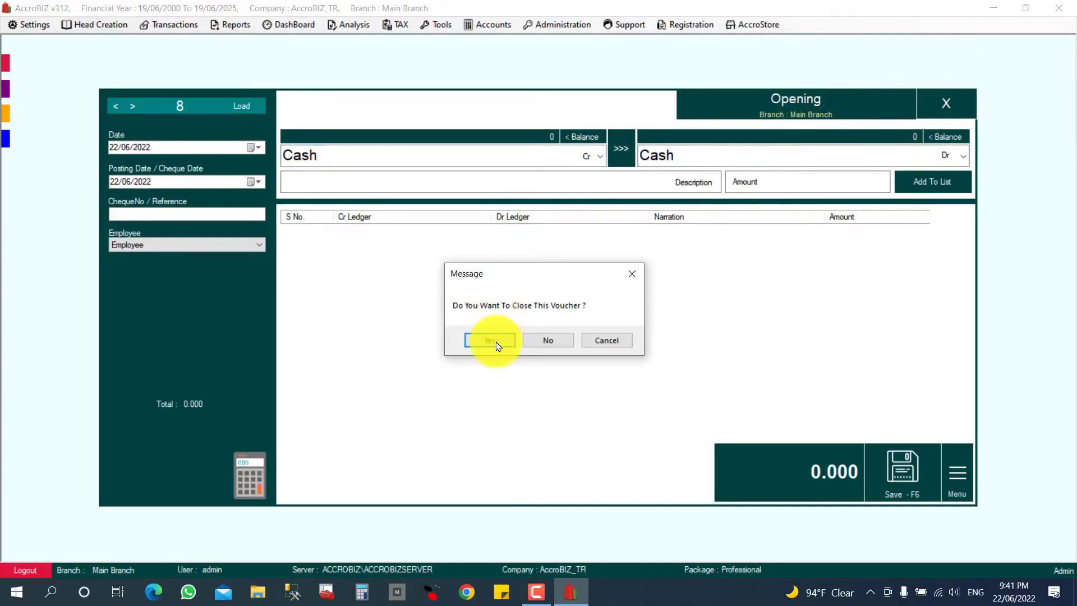
click(490, 339)
click(390, 455)
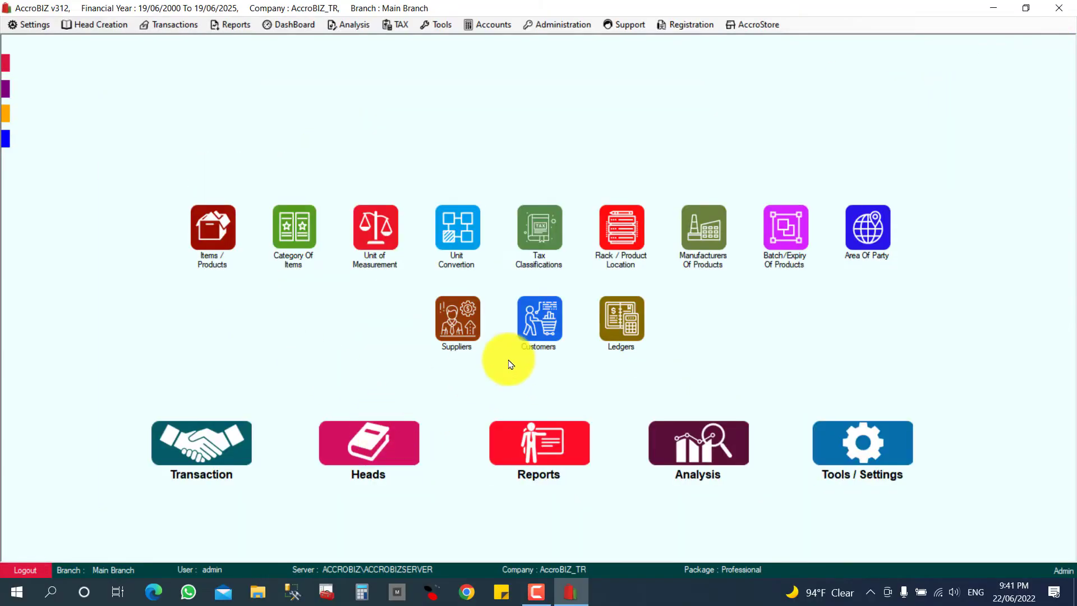
click(539, 320)
click(364, 128)
text(AT)
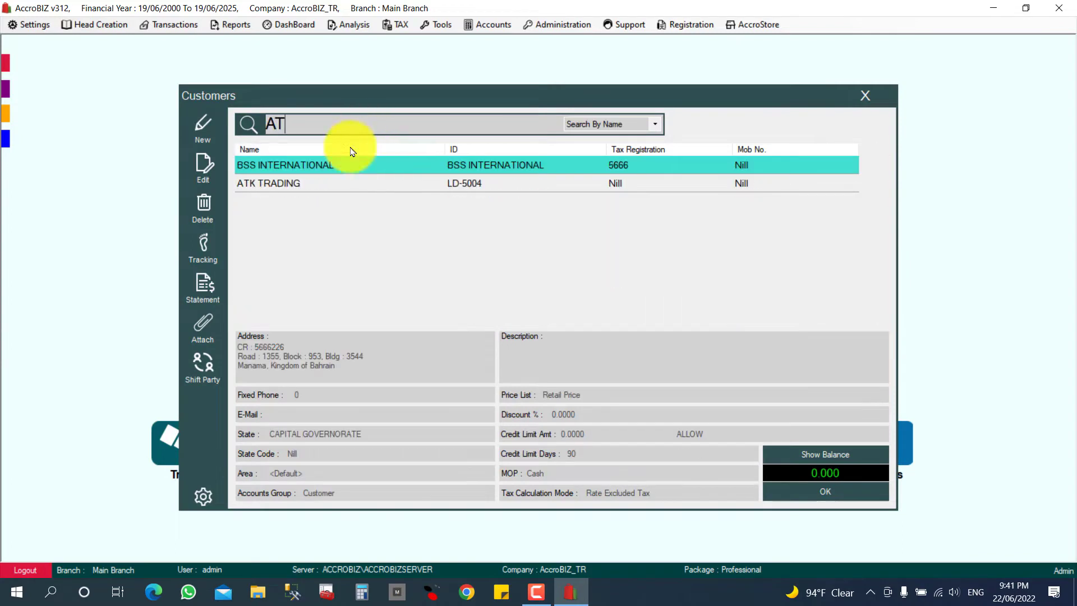
click(288, 180)
click(811, 455)
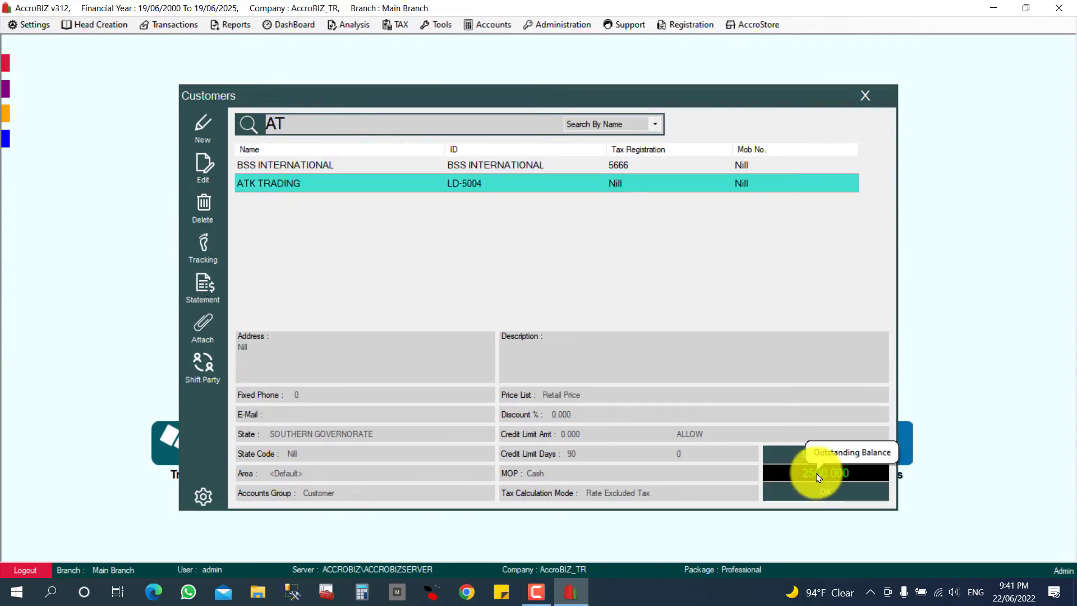
- View ATK TRADING's standard statement showing 2500.000, then close all windows to home
click(204, 286)
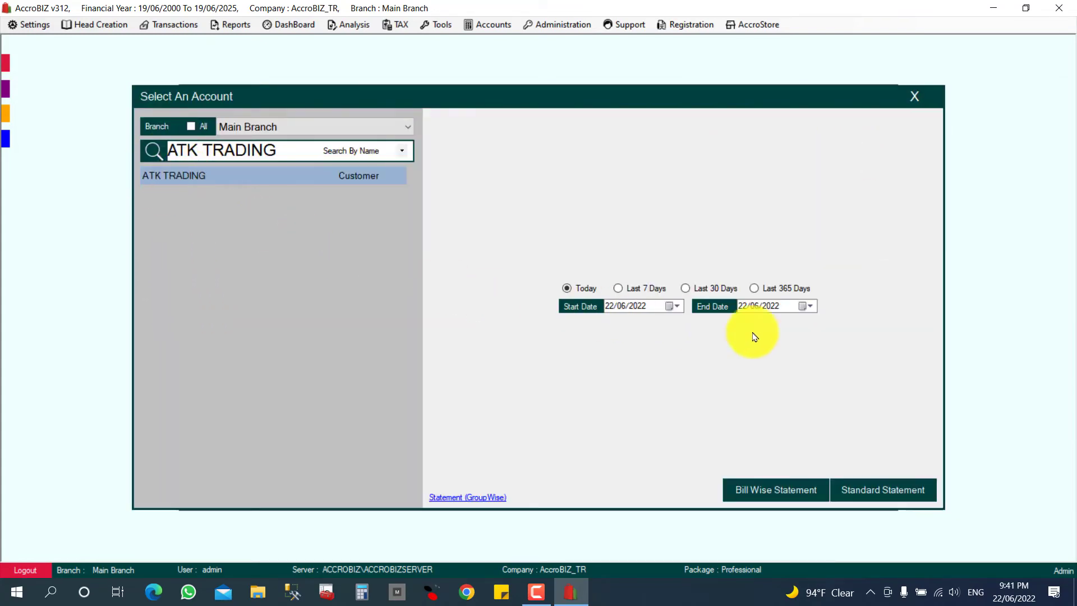
click(880, 496)
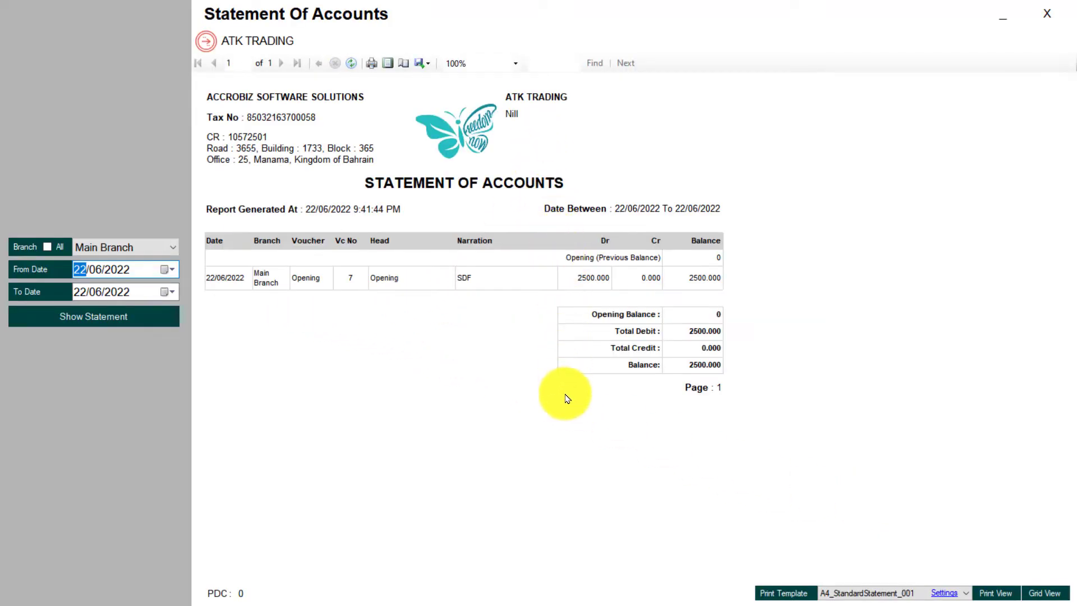
click(1067, 7)
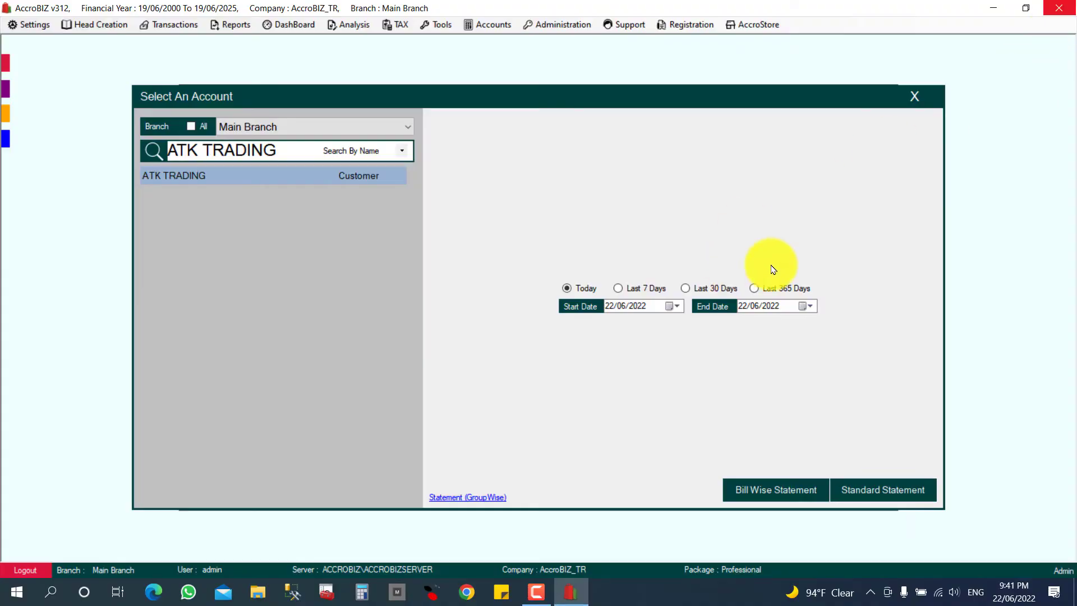
click(914, 96)
click(862, 95)
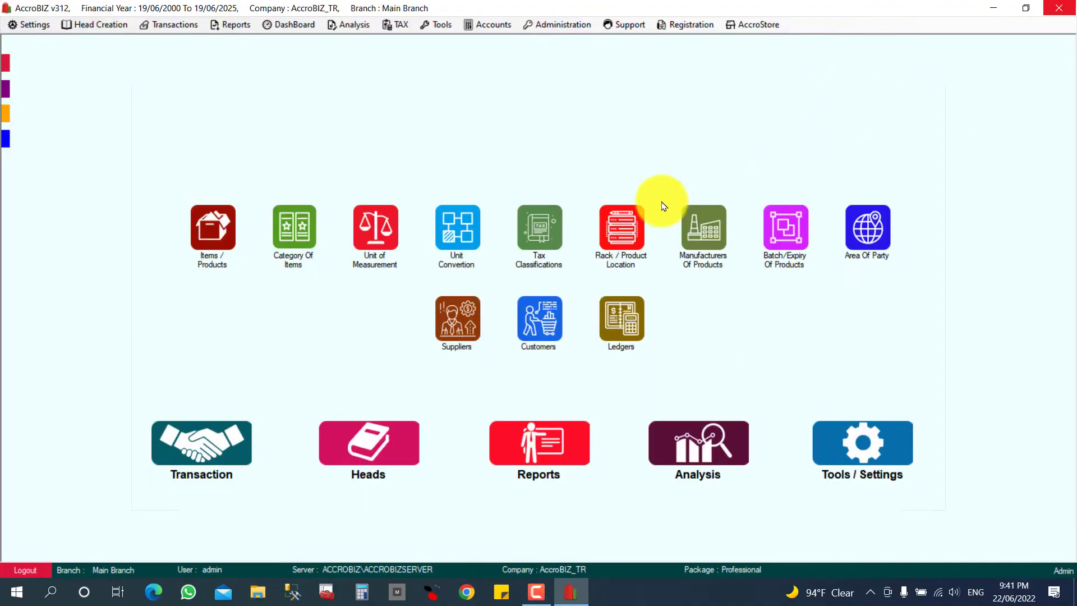
click(324, 314)
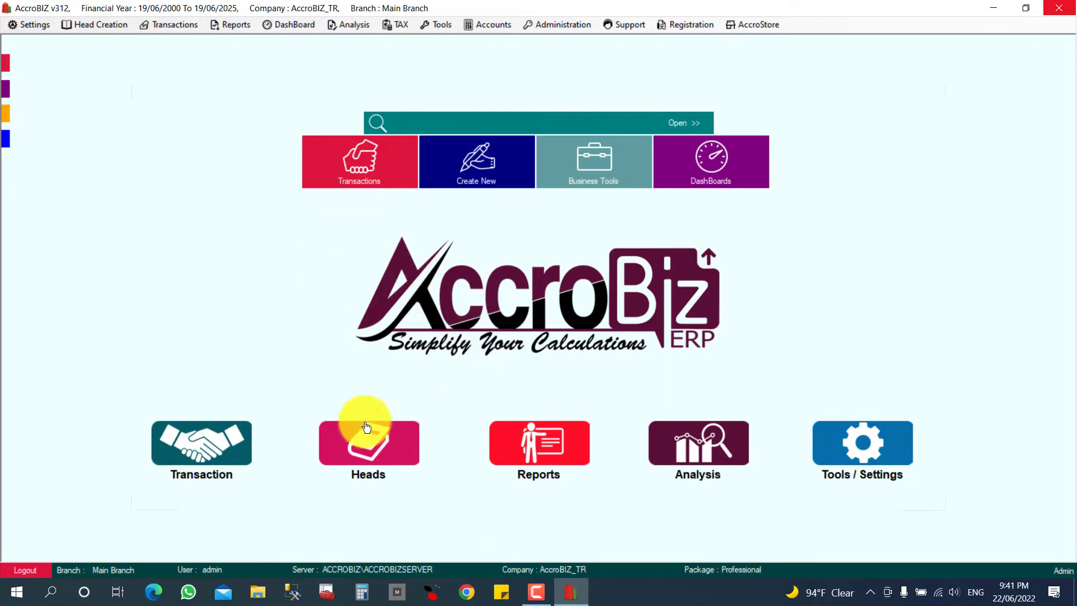
- Create a new bank account ITMAAR BANK (ID LD-5005) under Ledgers > Bank Accounts
click(375, 444)
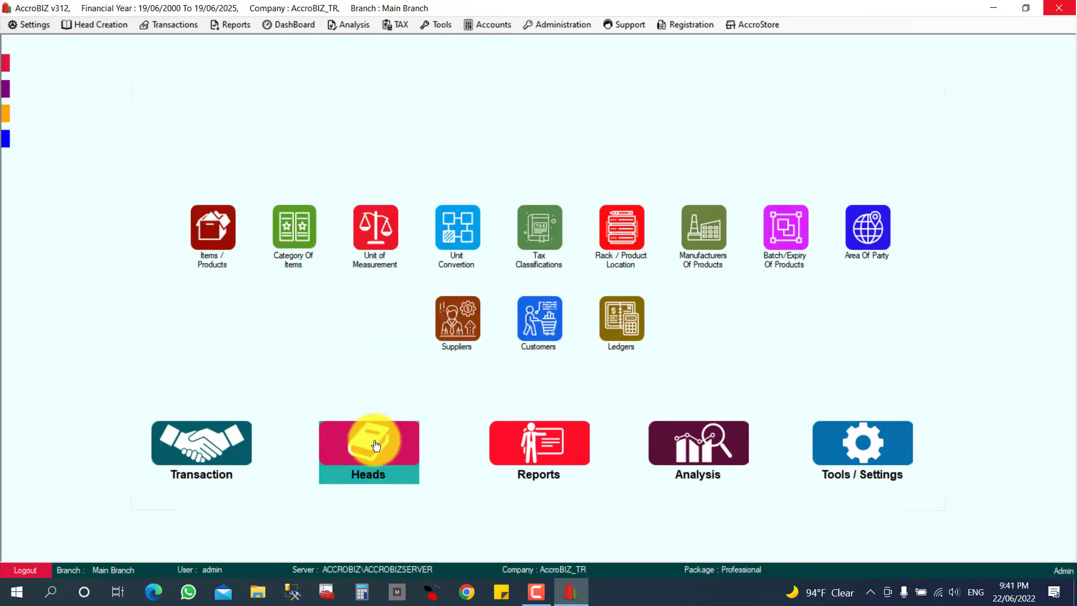
click(621, 318)
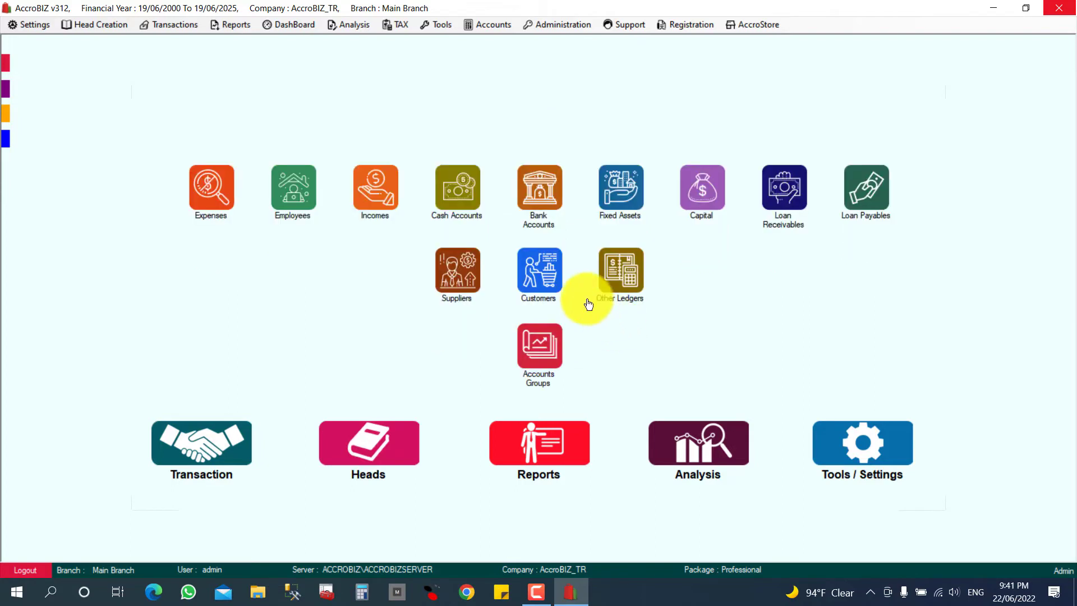
click(538, 200)
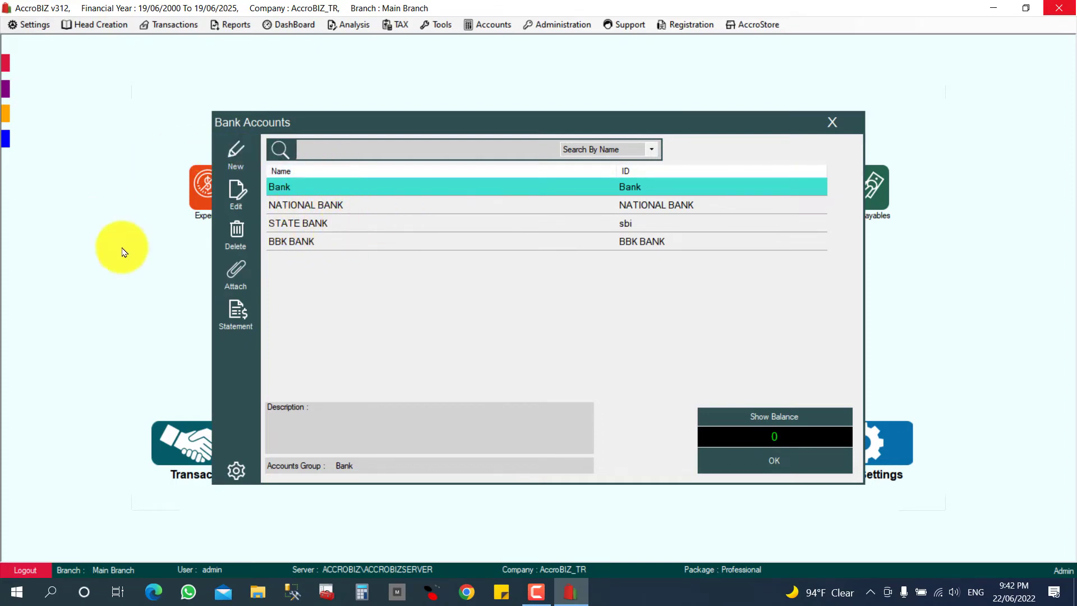
click(249, 168)
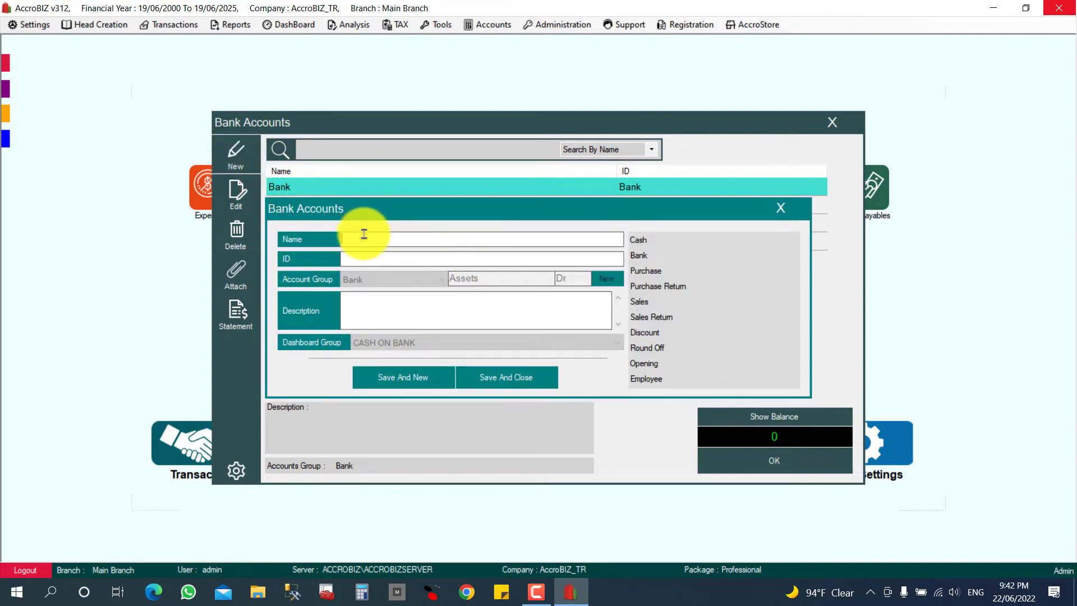
text(ITMAAR BANK)
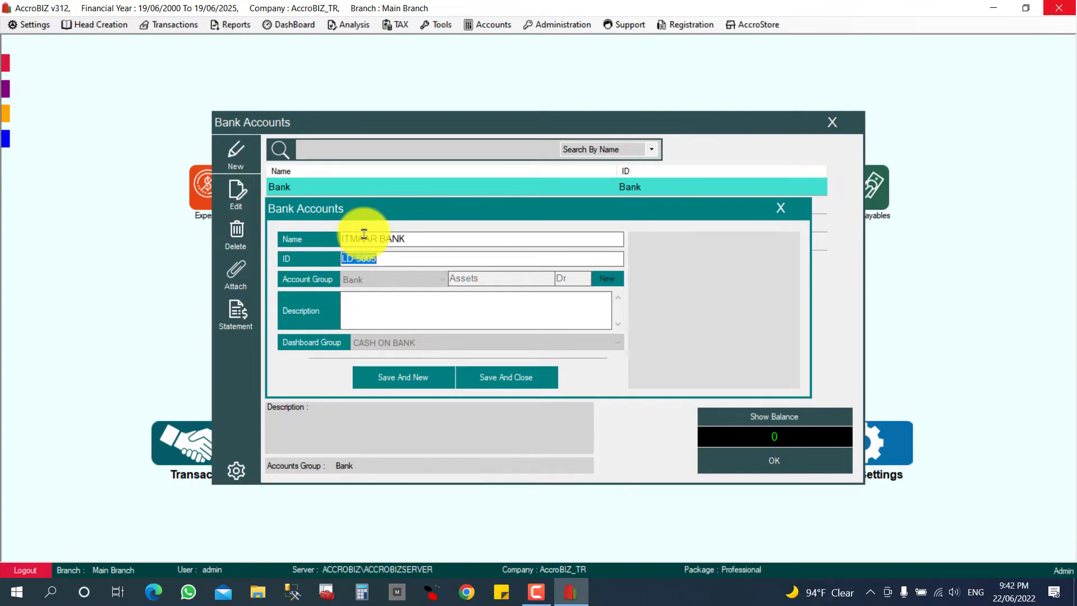
click(499, 378)
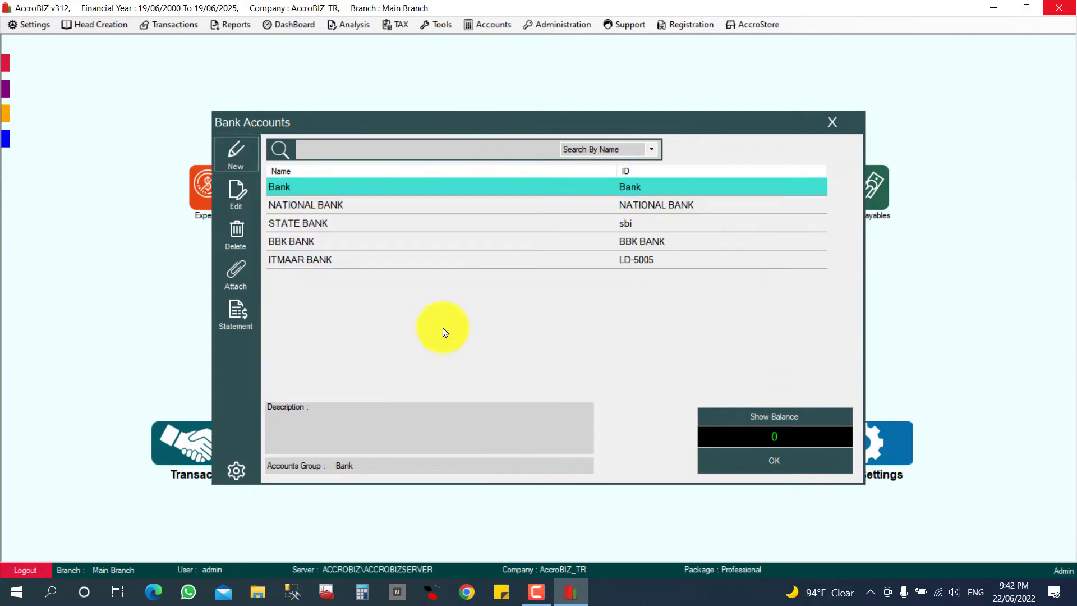
- Compare bank balances of ITMAAR BANK and NATIONAL BANK, which holds 47254.600
click(336, 261)
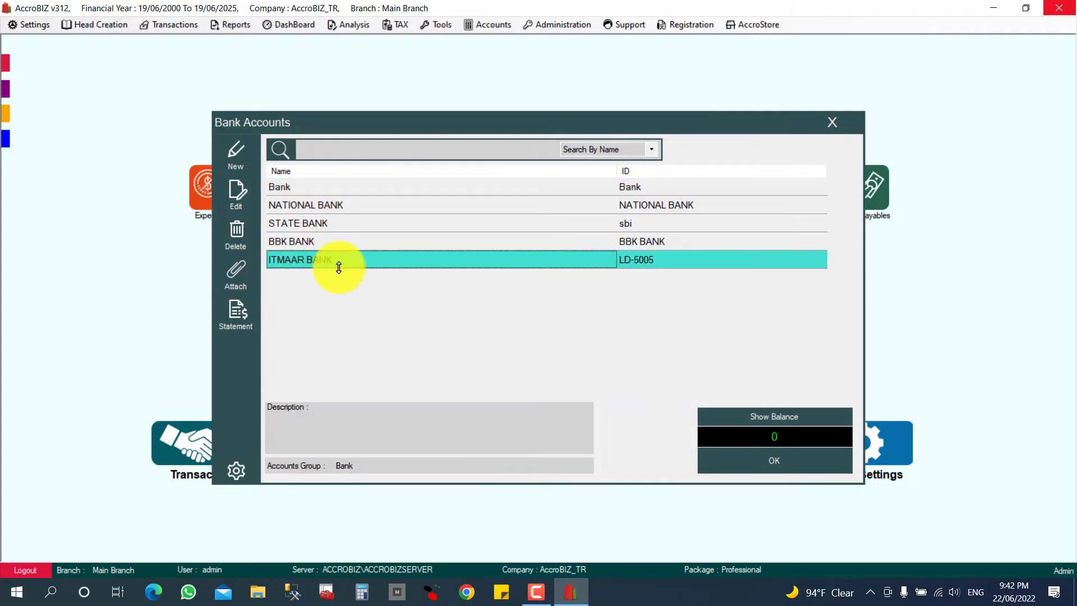
click(786, 416)
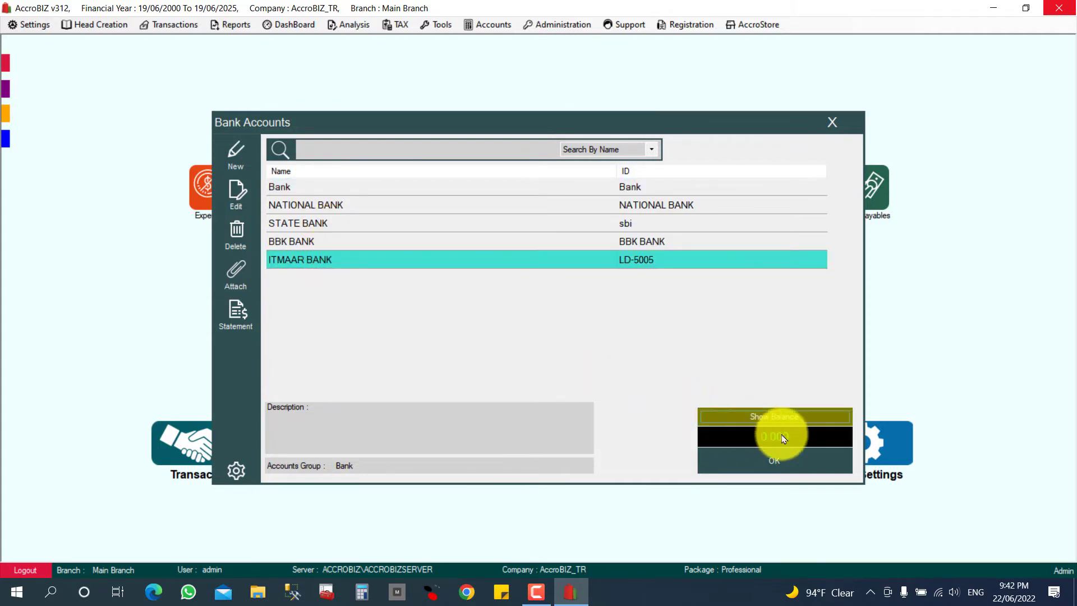
click(490, 205)
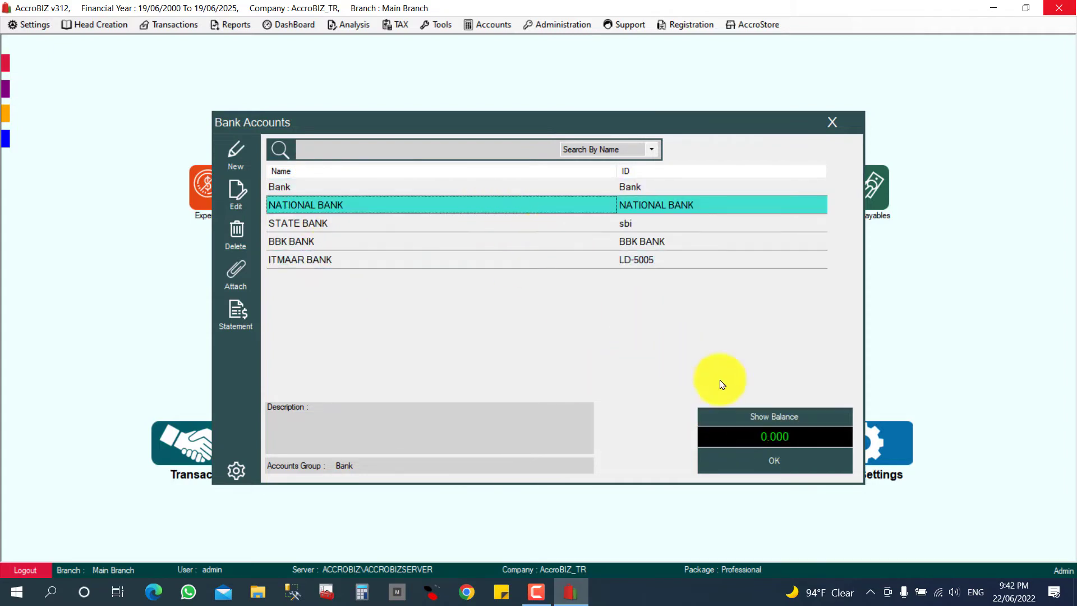
click(788, 419)
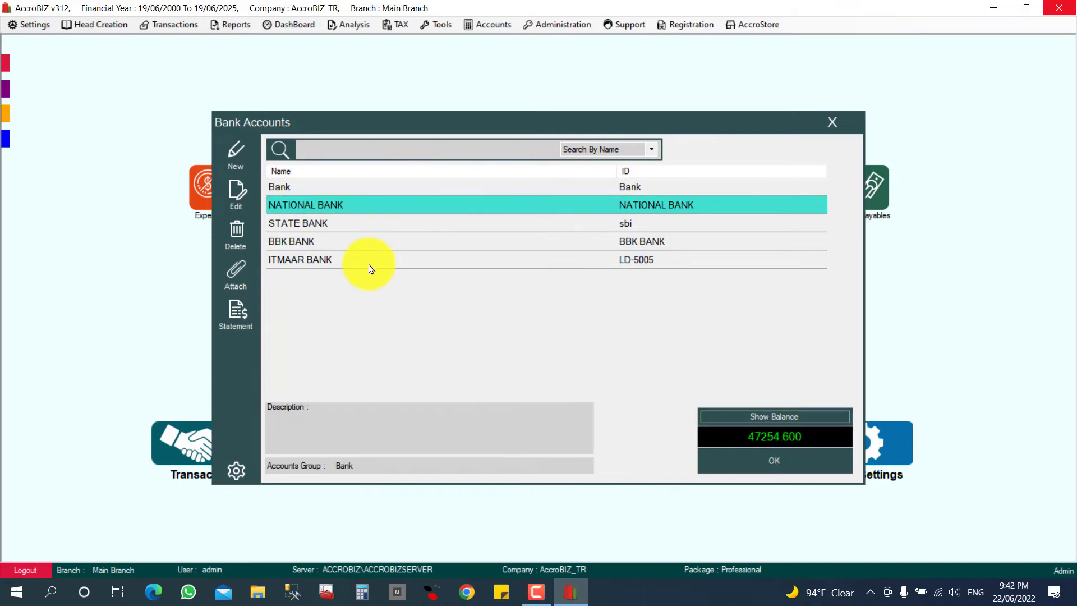
click(372, 264)
- Confirm ITMAAR BANK's balance is 0.000, then start an Opening Balance (Cash/Bank) voucher
click(765, 420)
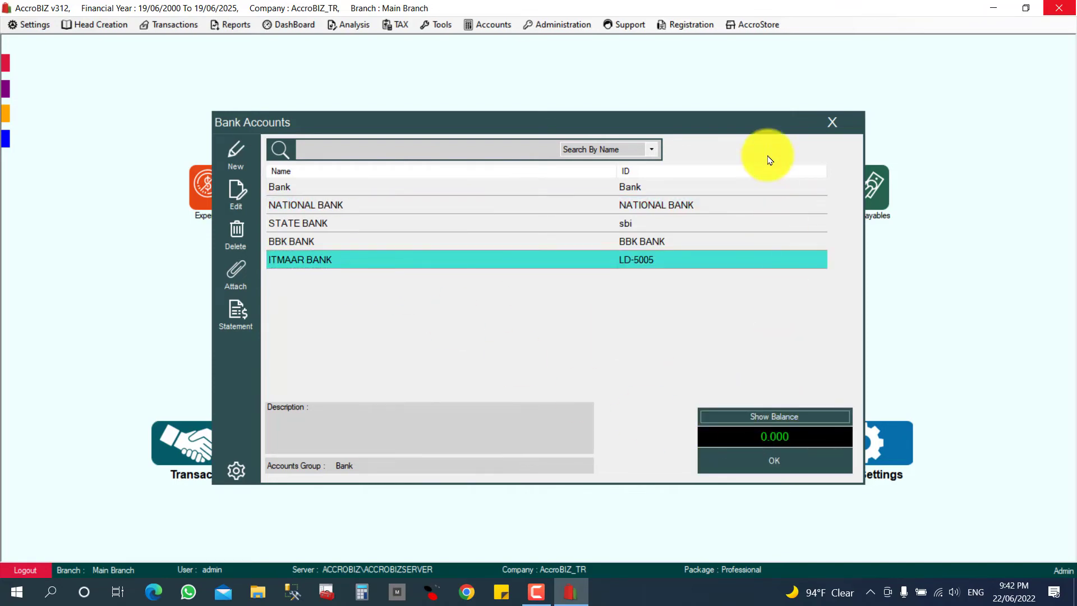
click(831, 122)
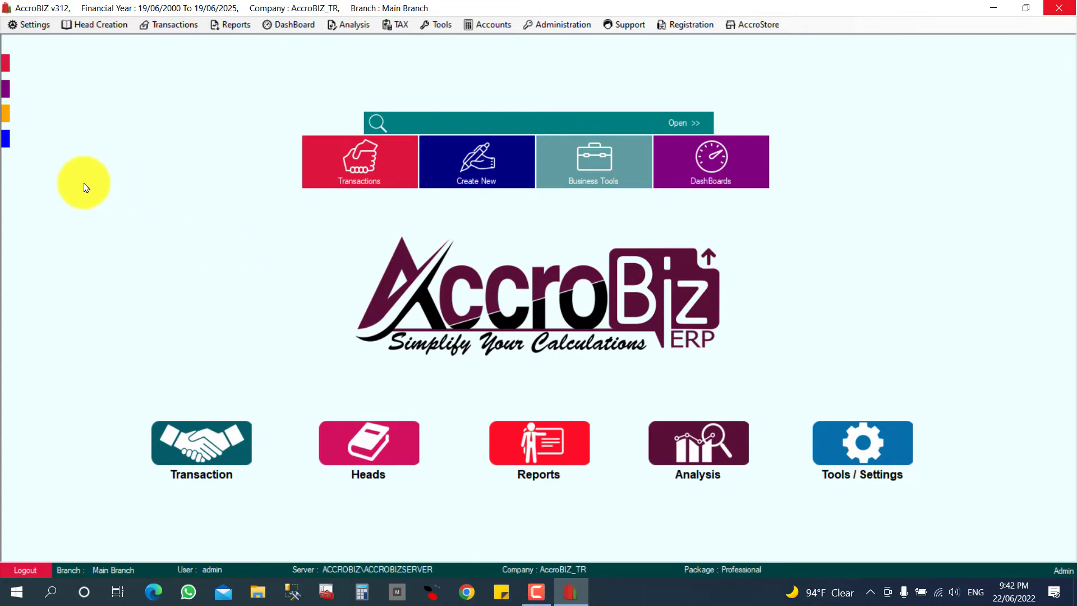
click(215, 452)
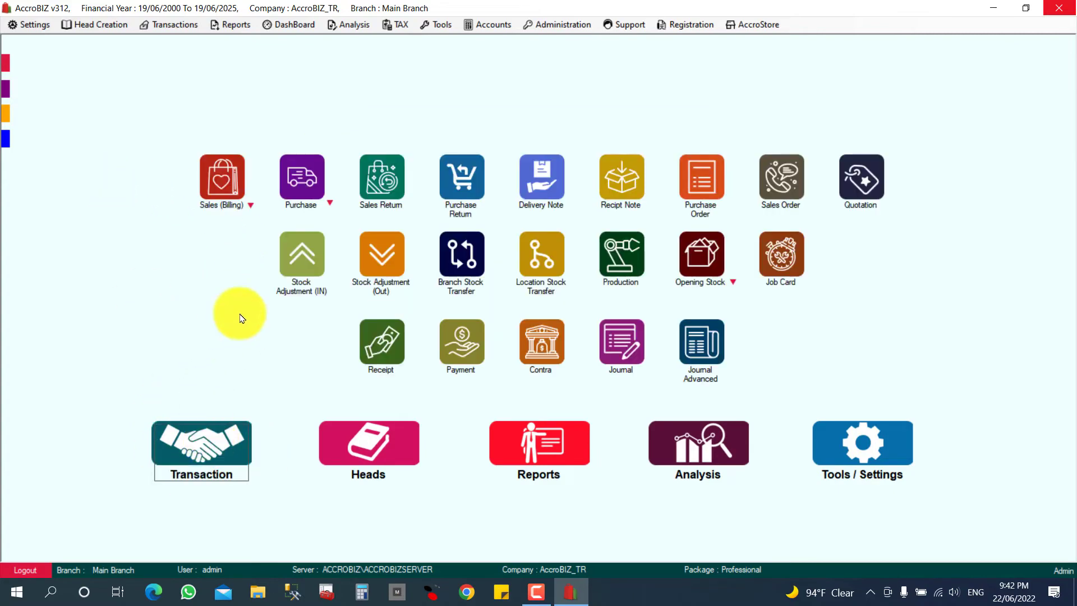
click(734, 283)
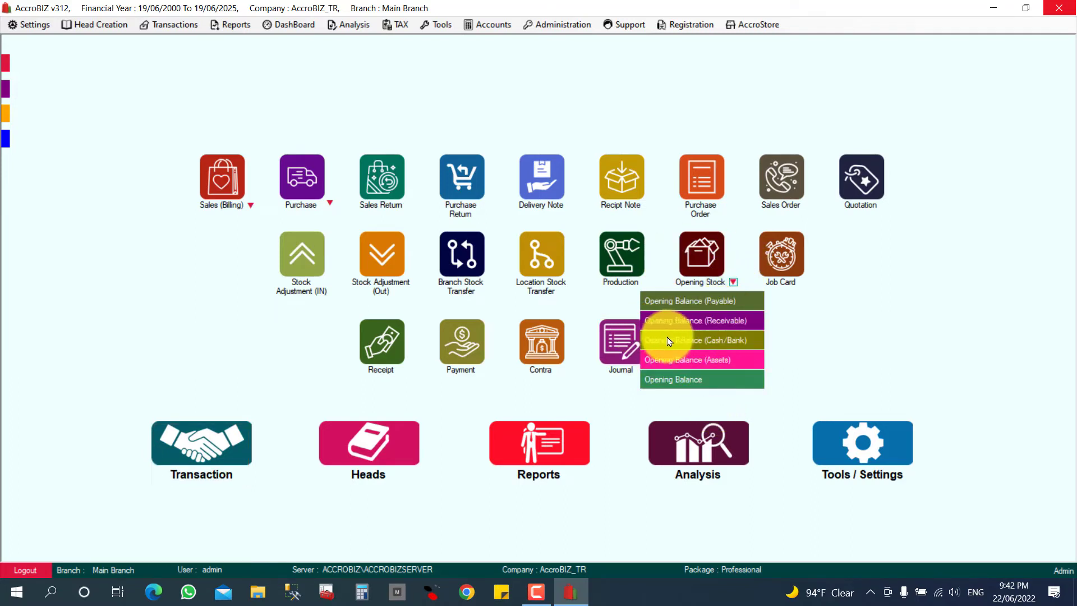
click(714, 346)
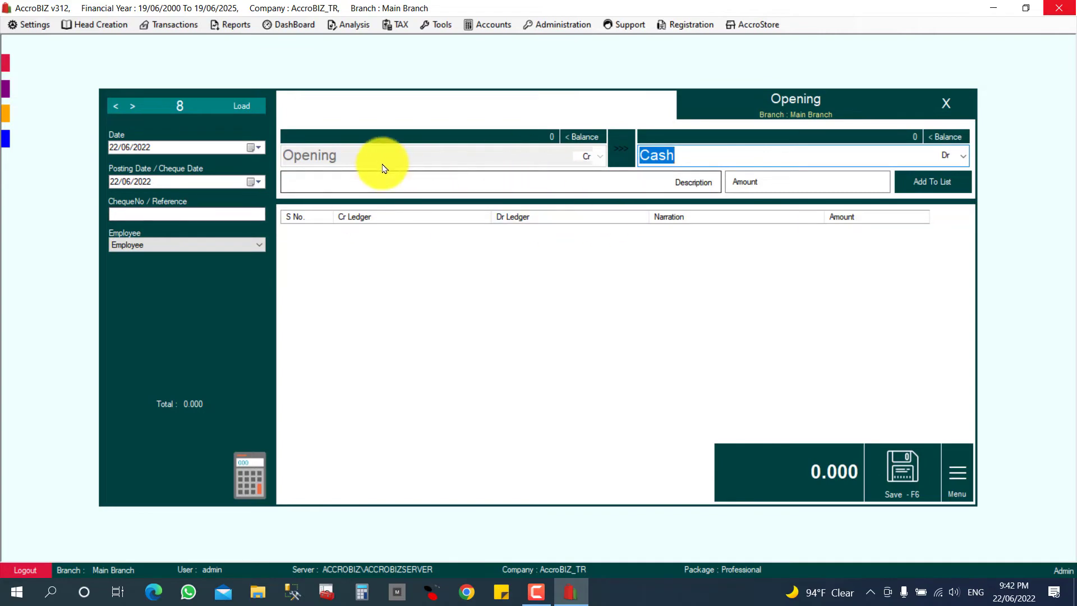
- Debit ITMAAR BANK 5000 against Opening, narration SDFDSF, and save it as voucher 8
click(674, 149)
drag(694, 152, 613, 155)
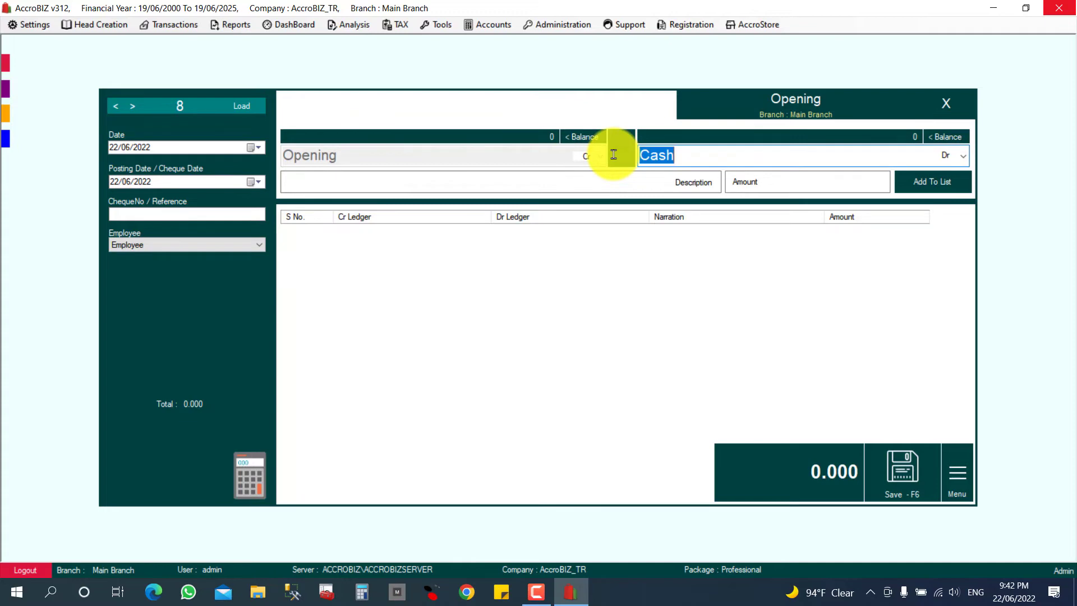
text(i)
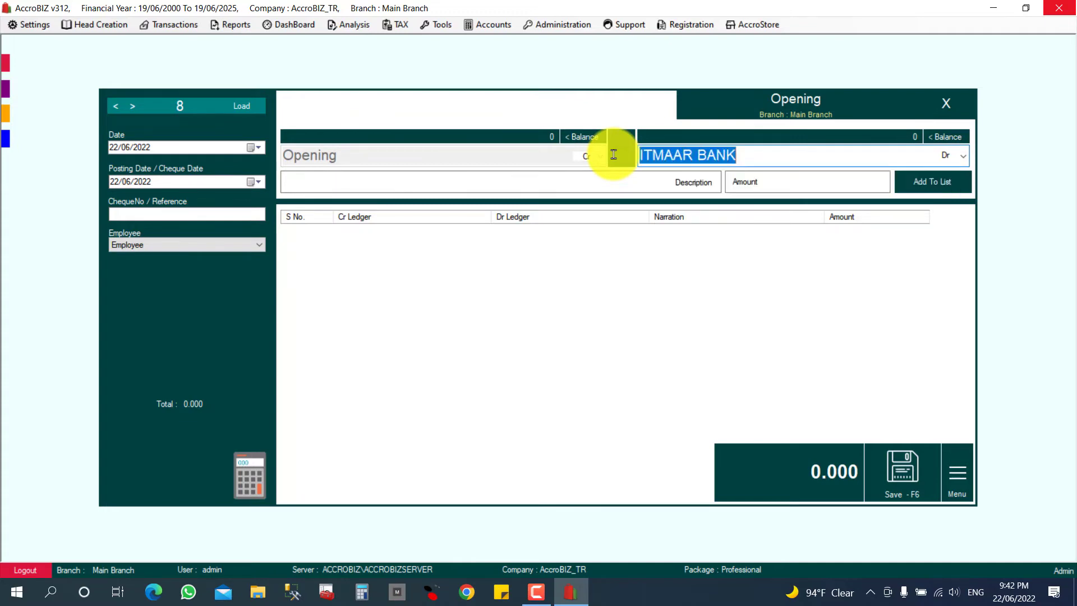
key(Return)
text(SDFDSF)
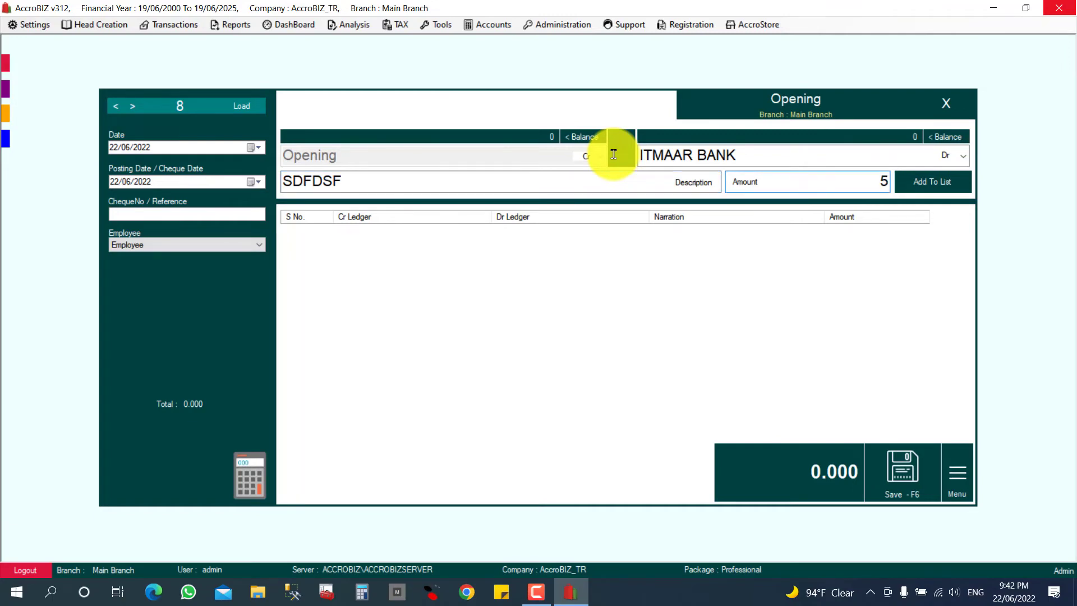
key(Return)
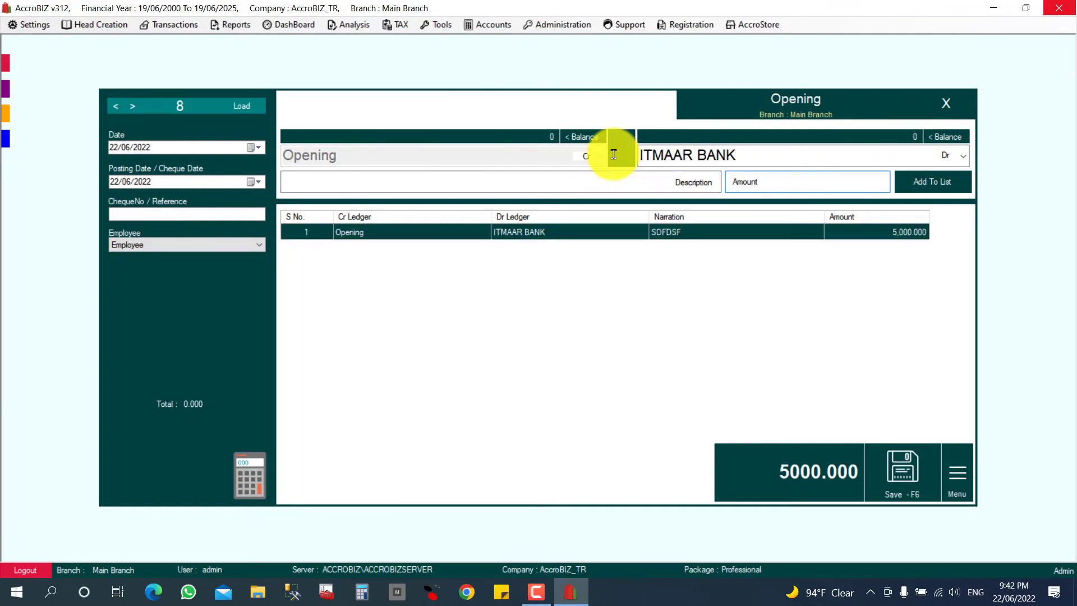
click(919, 466)
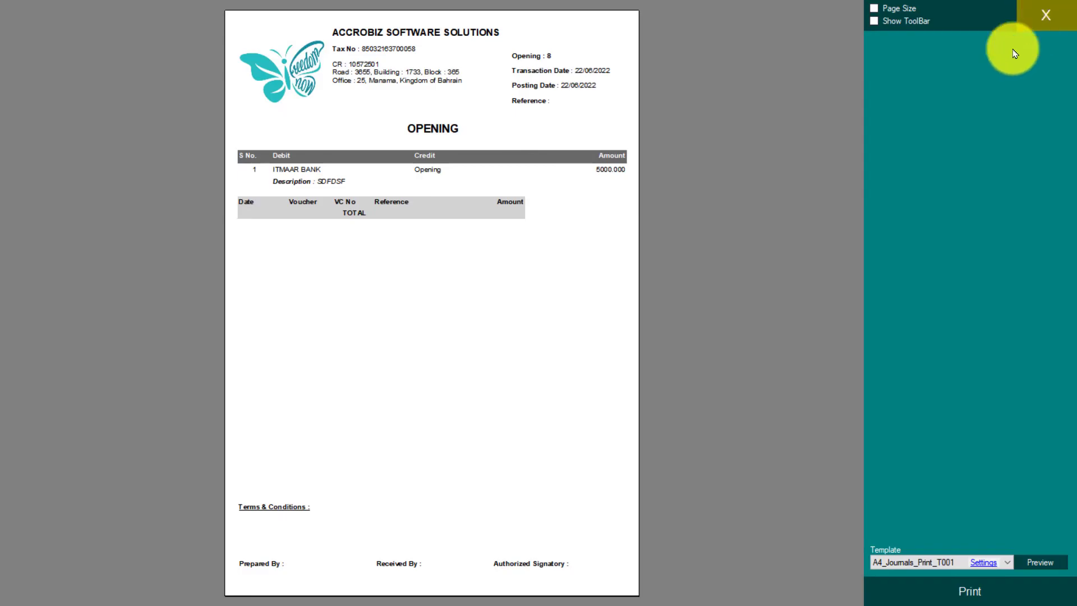
click(1045, 15)
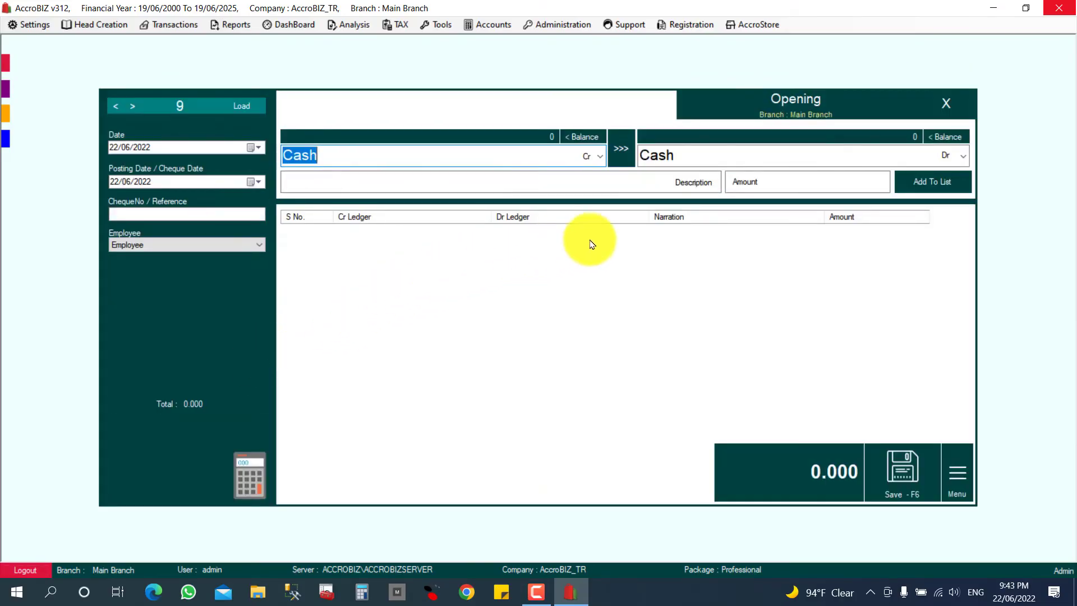
click(913, 157)
click(493, 338)
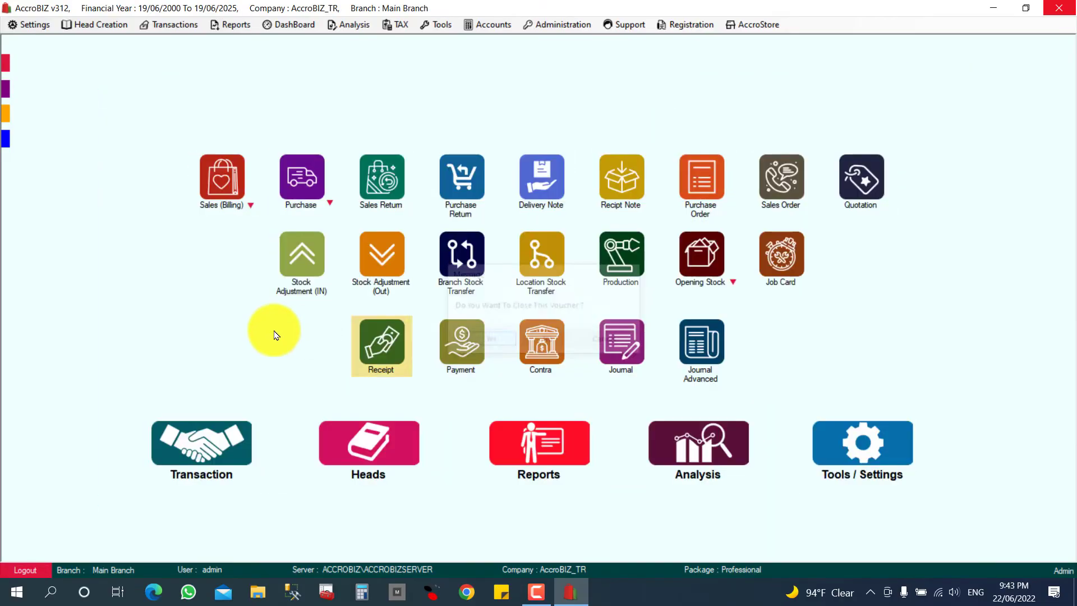
- Create supplier CK INTERNATIONAL with ID LD-5006 in the Suppliers list
click(370, 448)
click(448, 335)
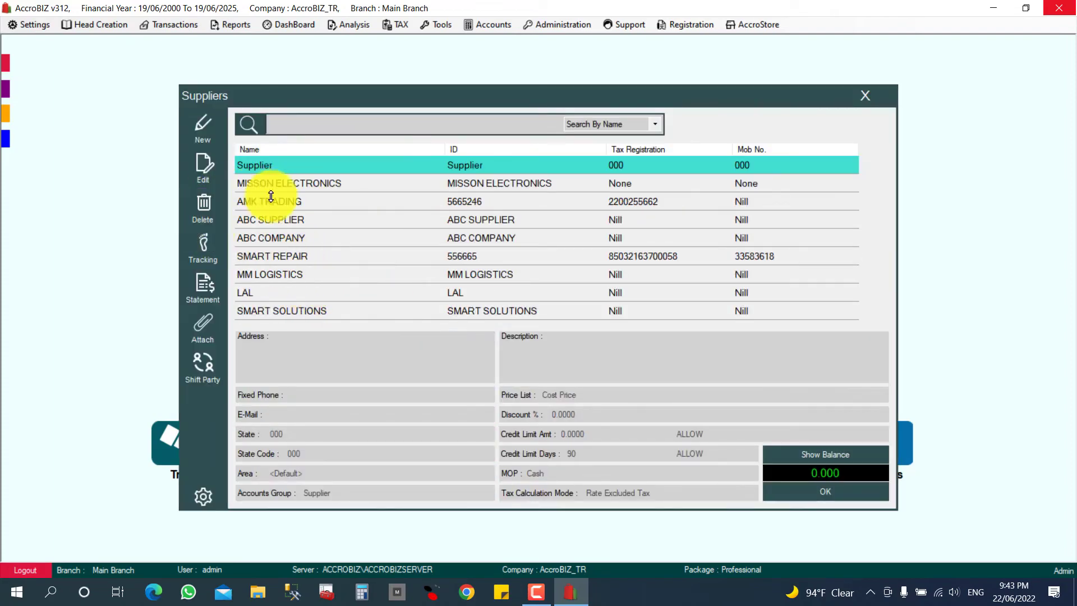
click(207, 138)
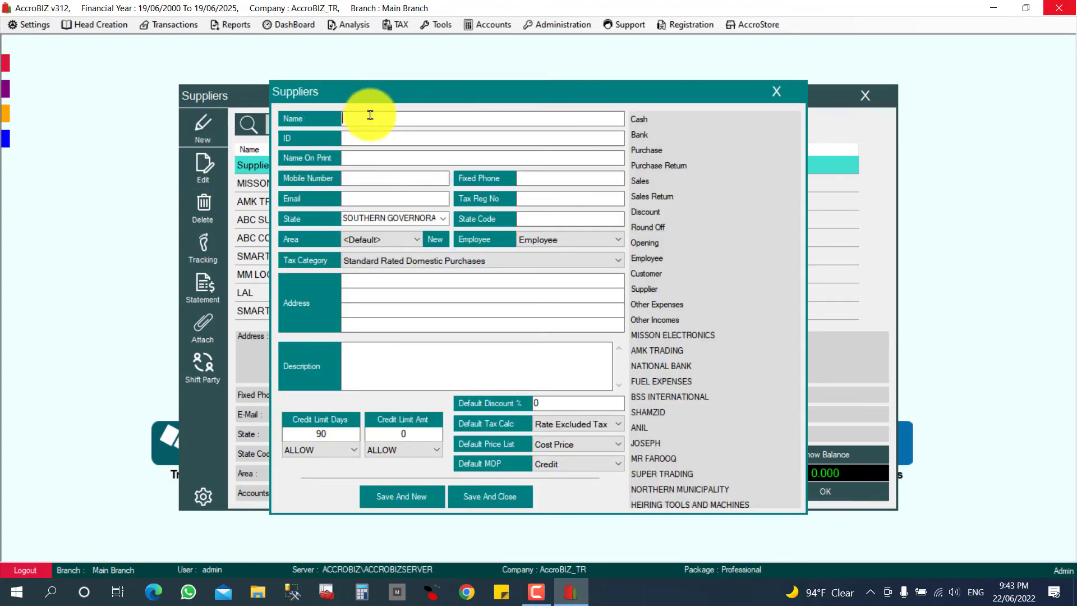
text(CK INTERNATIONAL)
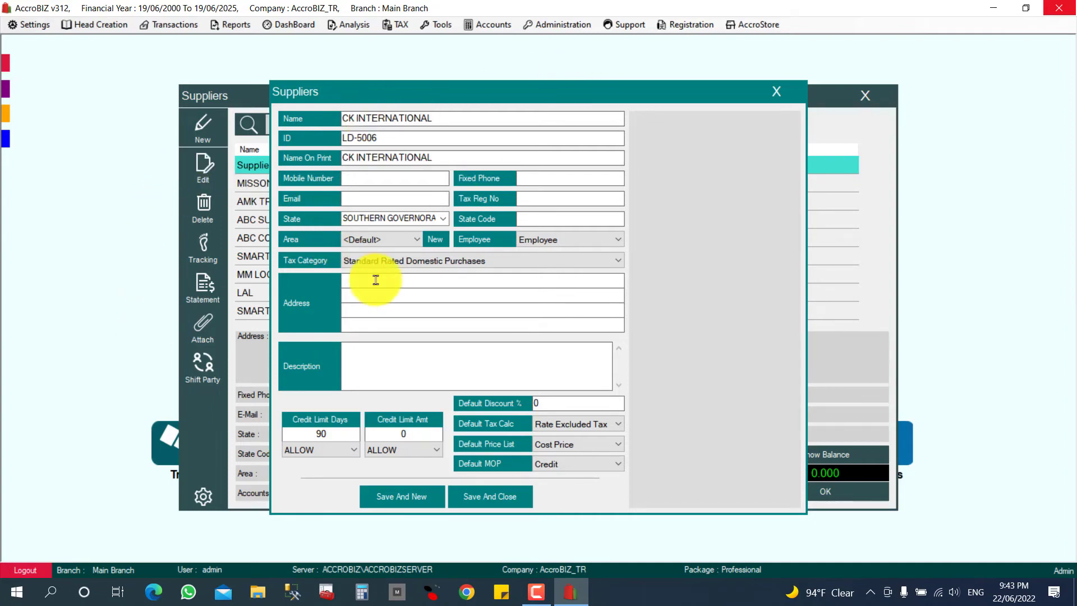
click(496, 498)
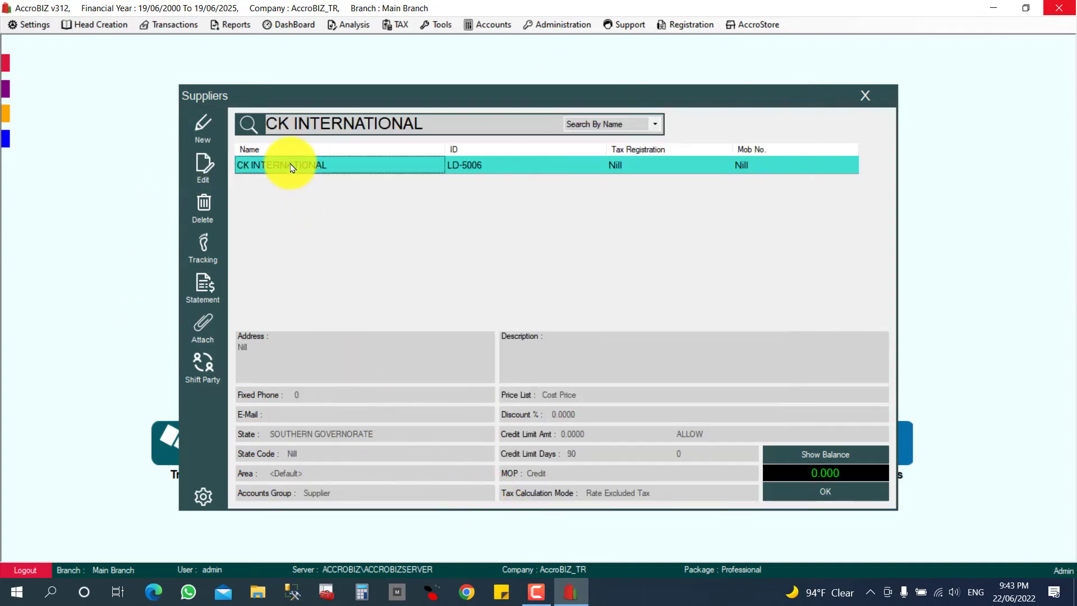
- Check CK INTERNATIONAL's balance and close the Suppliers list to home
click(808, 457)
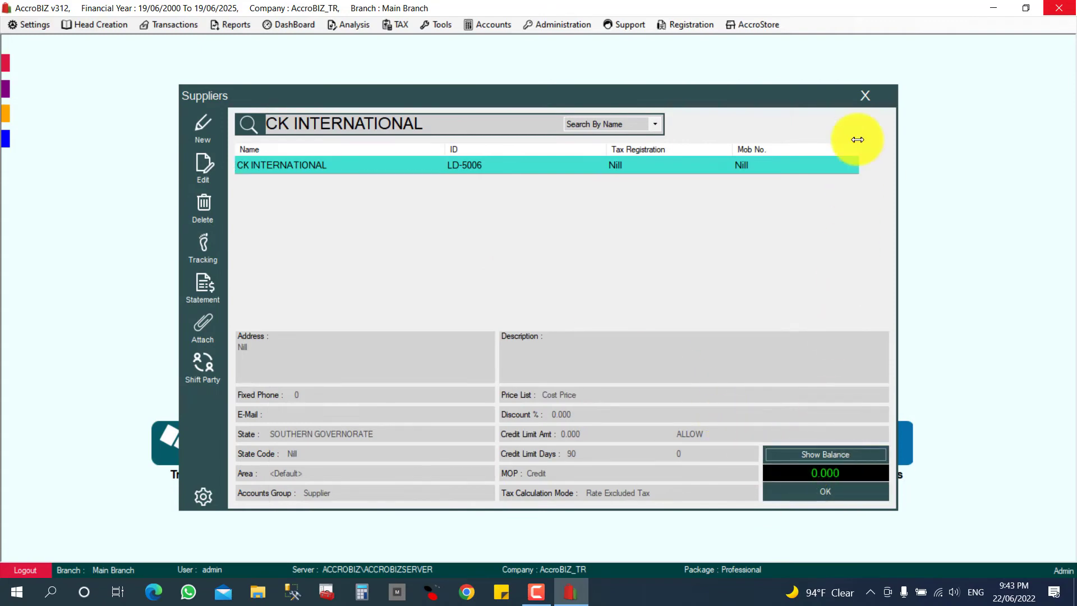
click(863, 96)
click(257, 305)
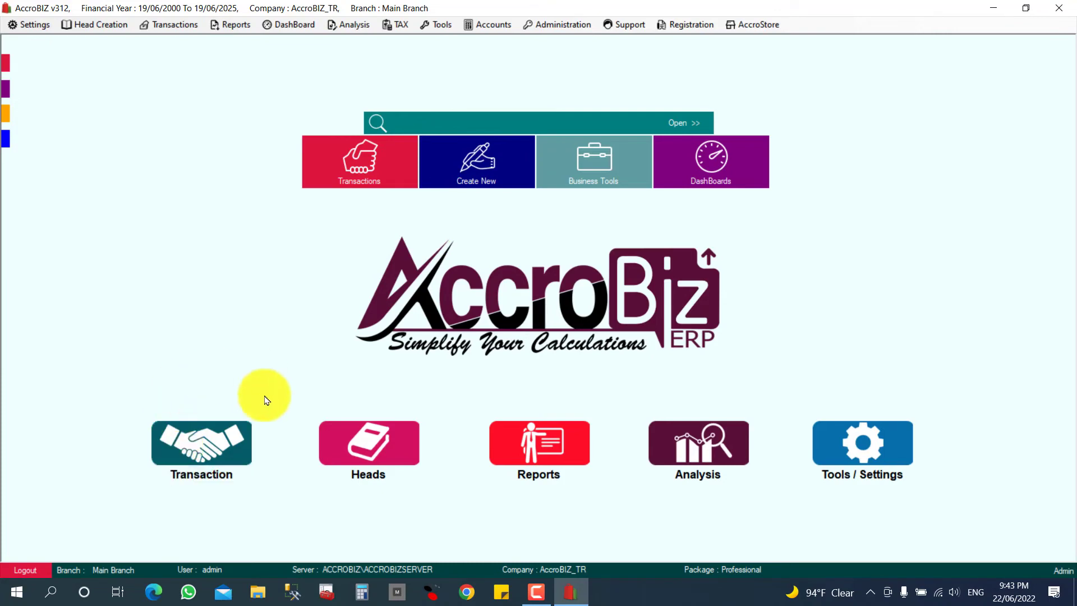
- Start an Opening Balance (Payable) voucher from the Transaction opening stock options
click(182, 448)
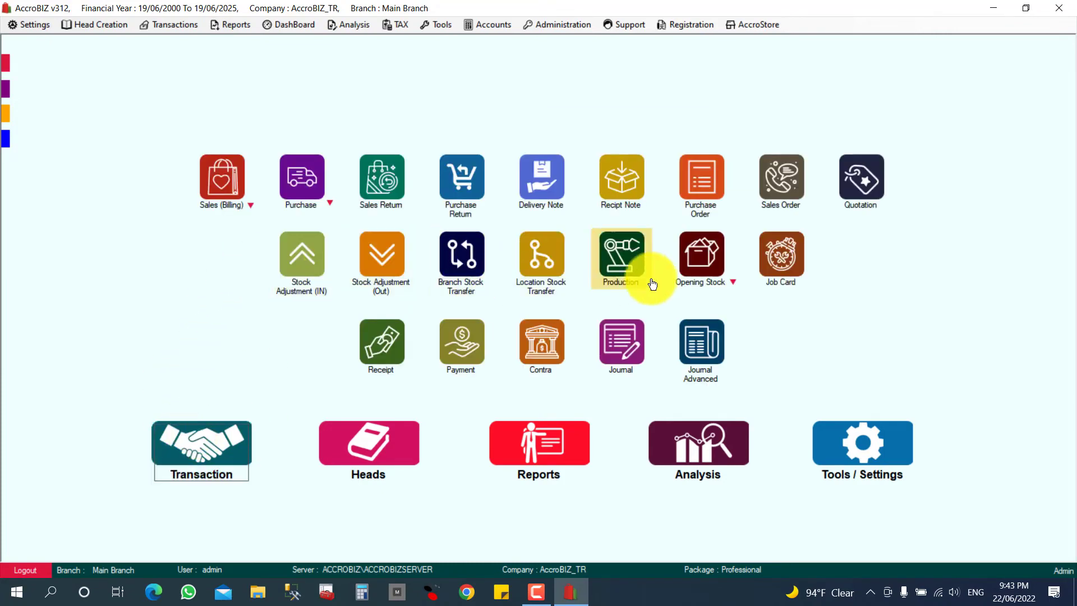
click(734, 282)
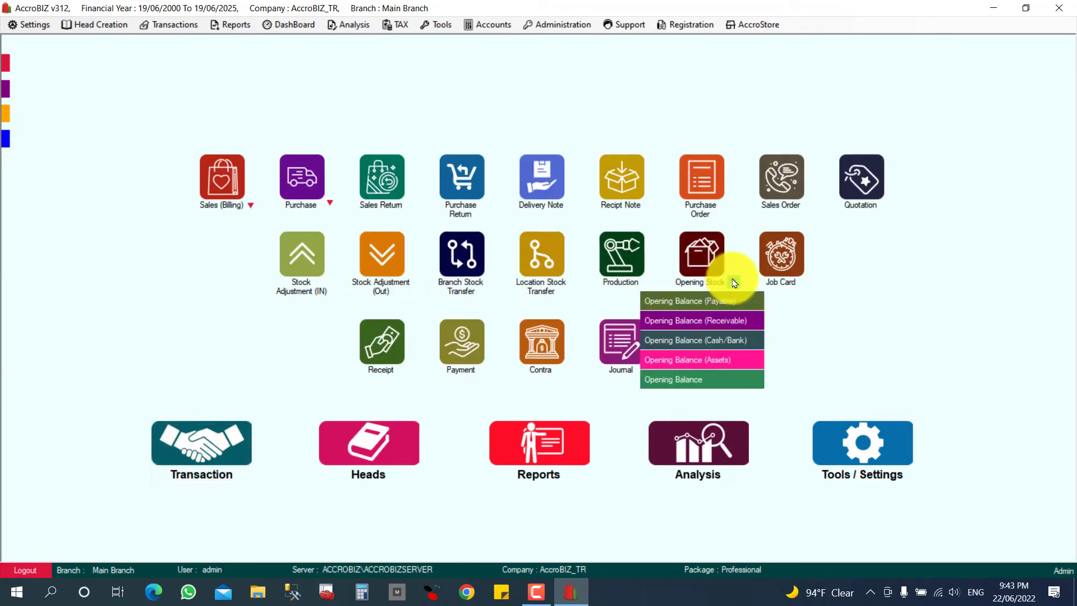
click(702, 303)
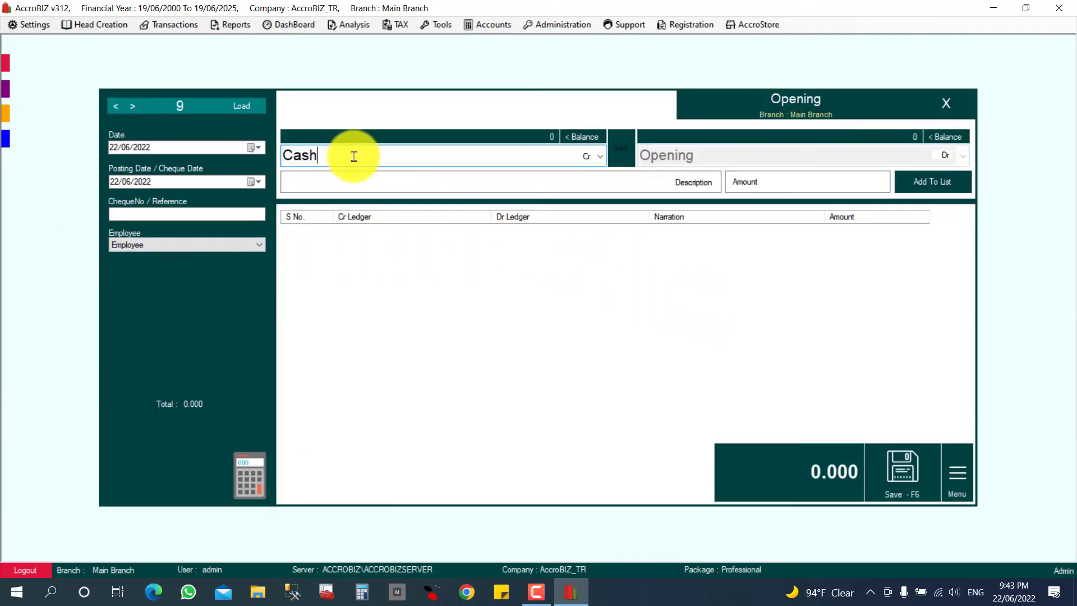
- Credit CK INTERNATIONAL 8000 against Opening, narration SDFSDFSDF, and save it as voucher 9
drag(354, 156, 268, 155)
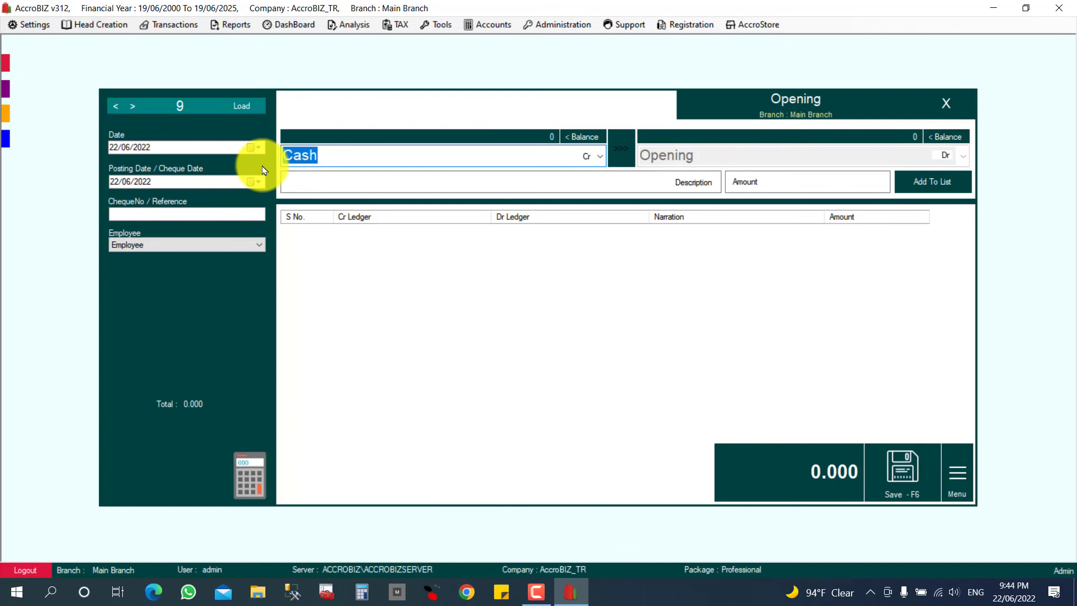
text(CK INTERNATIONAL)
key(Return)
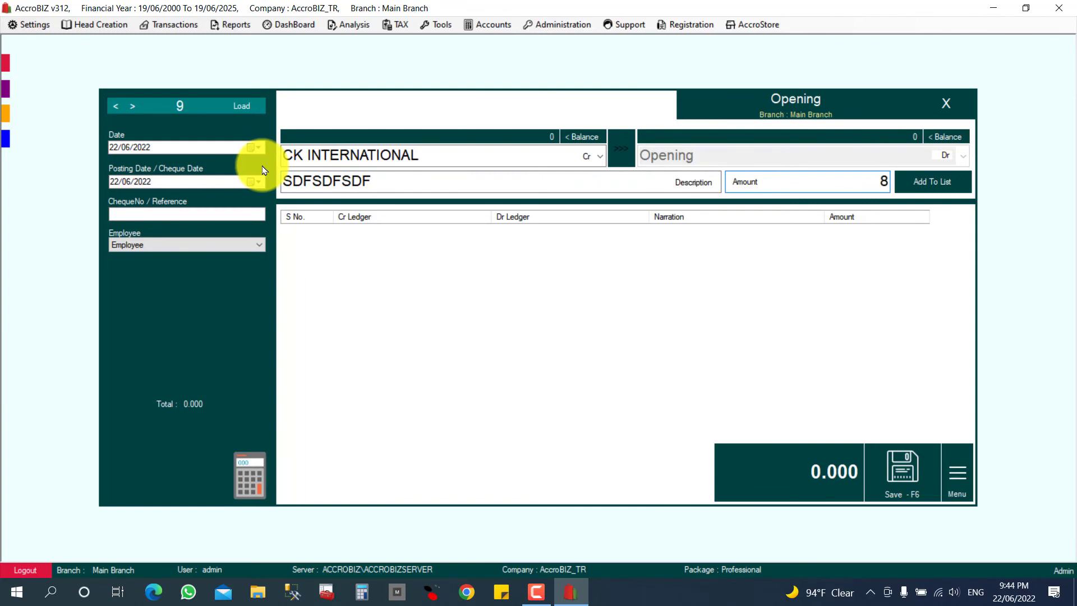
key(Return)
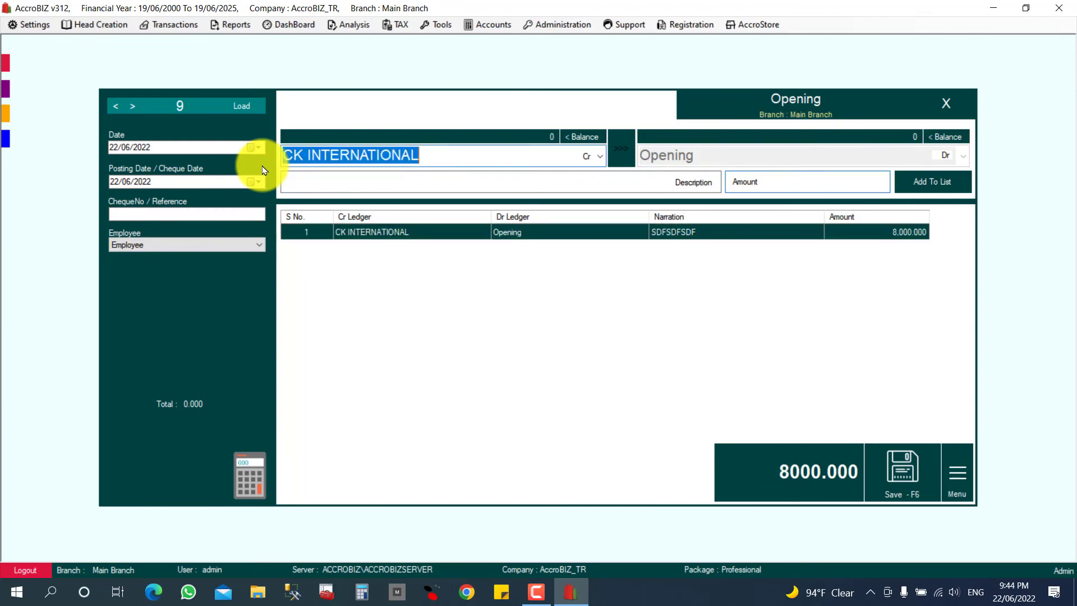
click(899, 473)
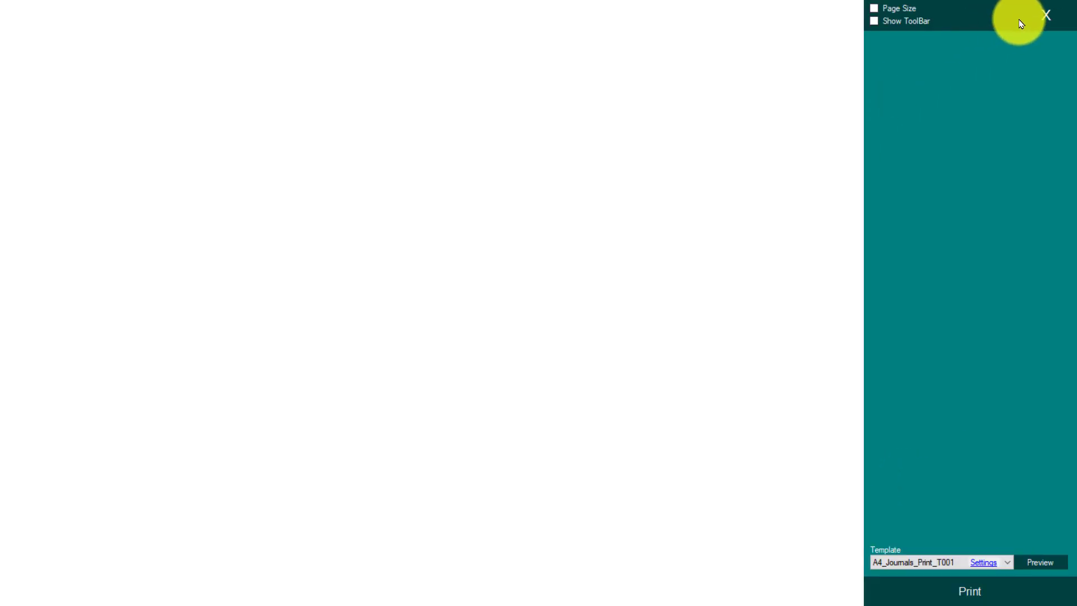
click(1044, 16)
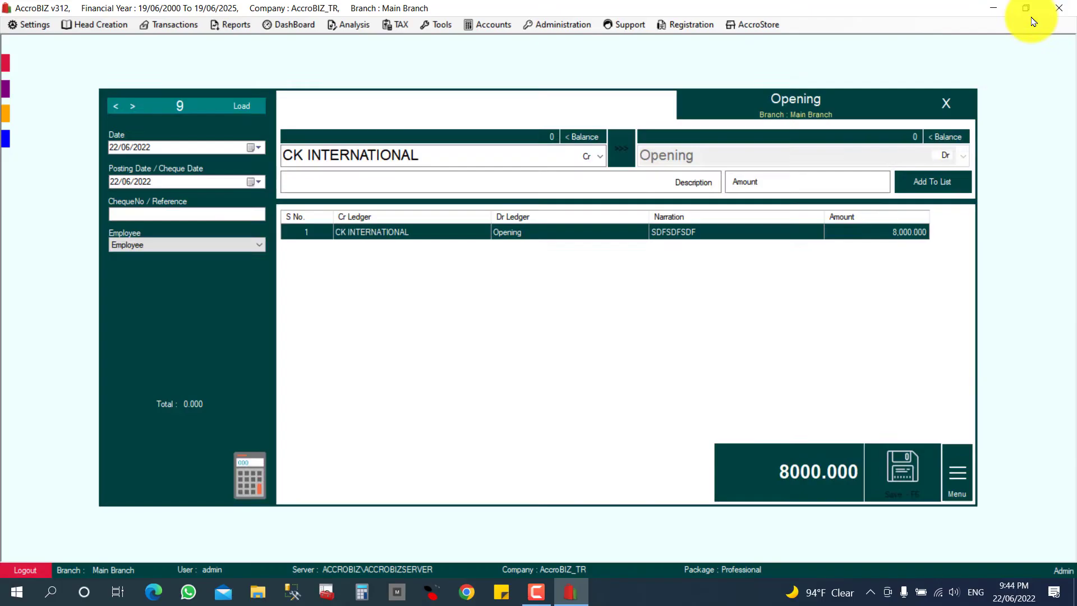
click(946, 103)
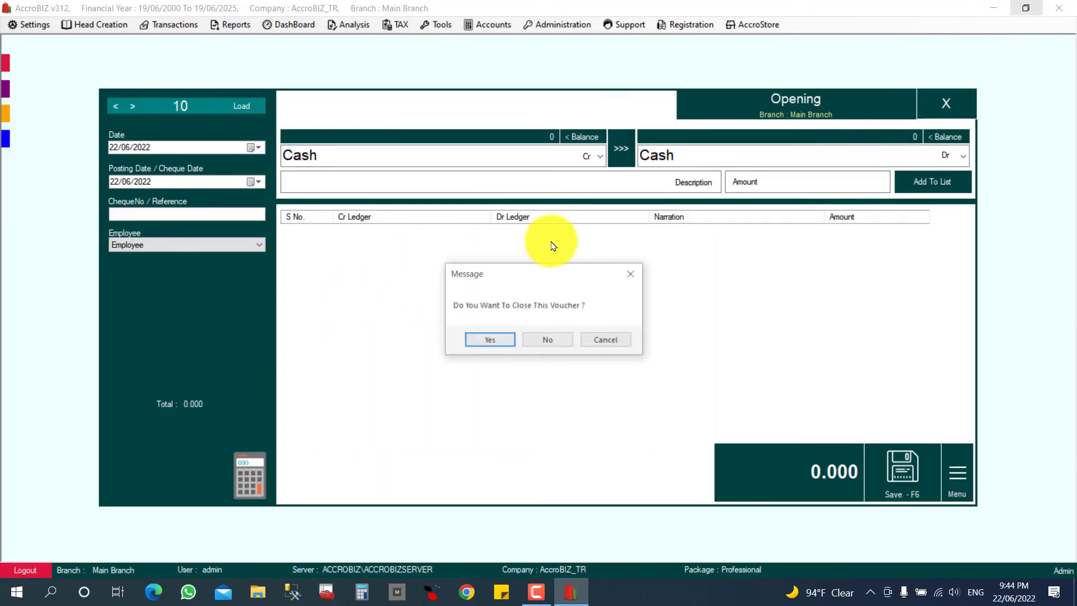
click(488, 339)
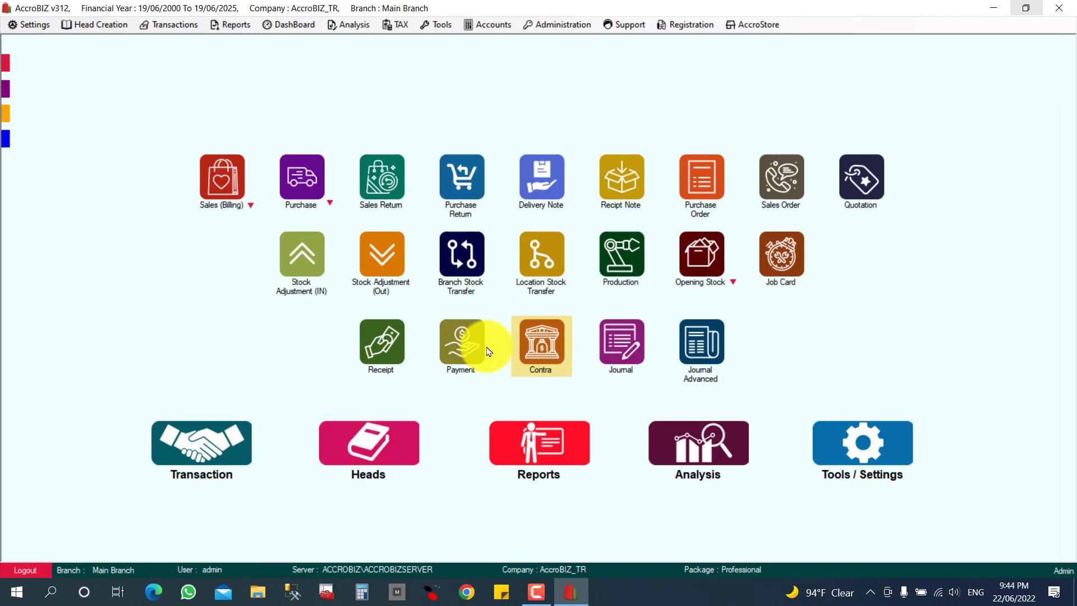
- Search suppliers for CK, confirm CK INTERNATIONAL's balance is -8000.000, and close the list
click(356, 451)
click(457, 332)
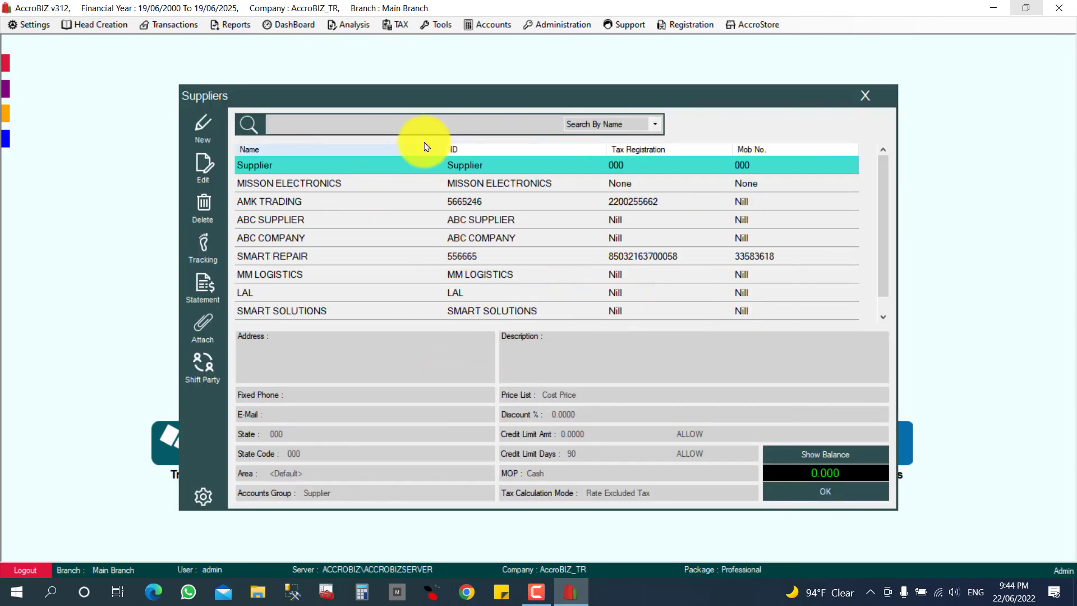
click(414, 114)
text(CK)
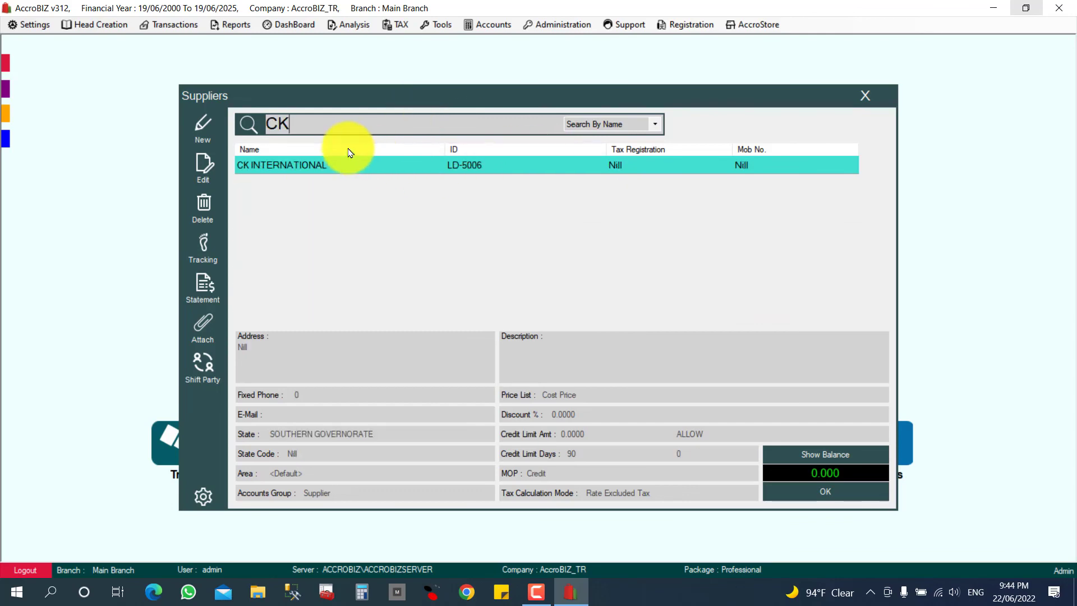
click(833, 456)
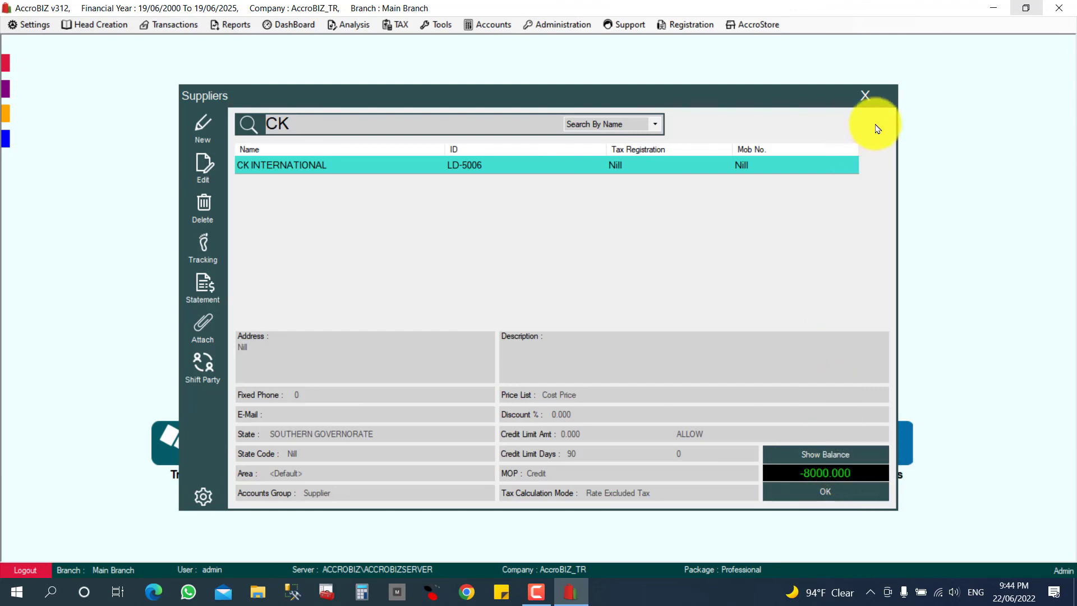
click(866, 95)
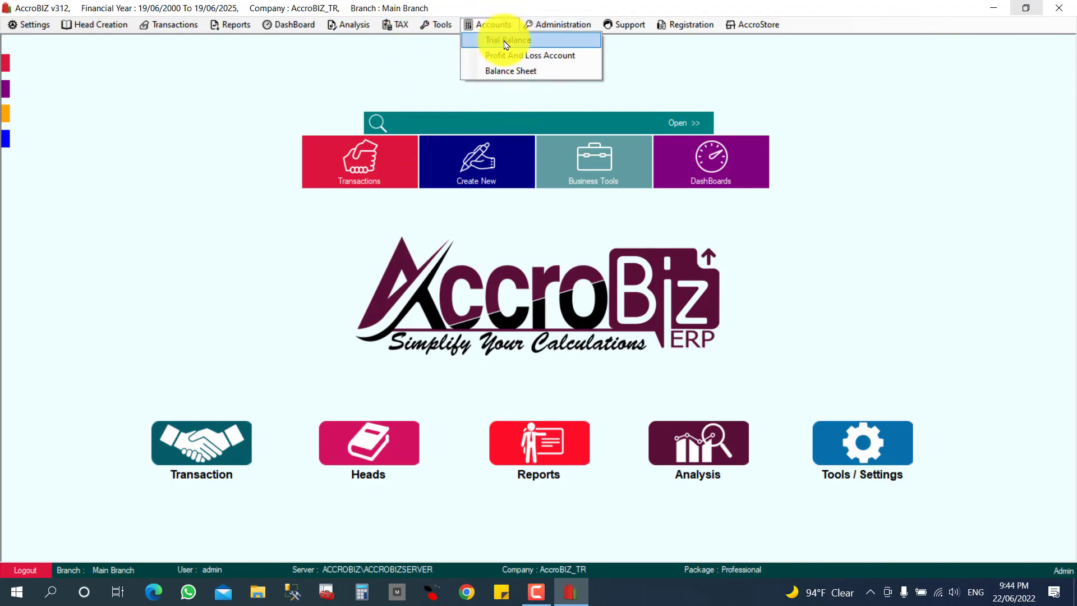
- Generate the 19/06/2000–19/06/2025 trial balance and scroll to its 131,972.983 totals
click(499, 38)
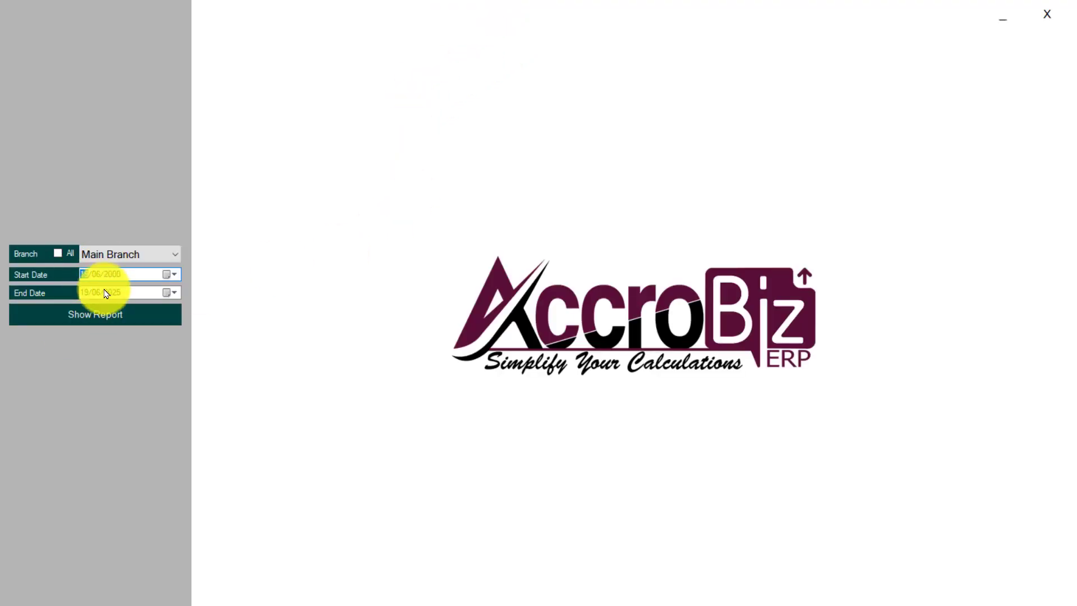
click(131, 310)
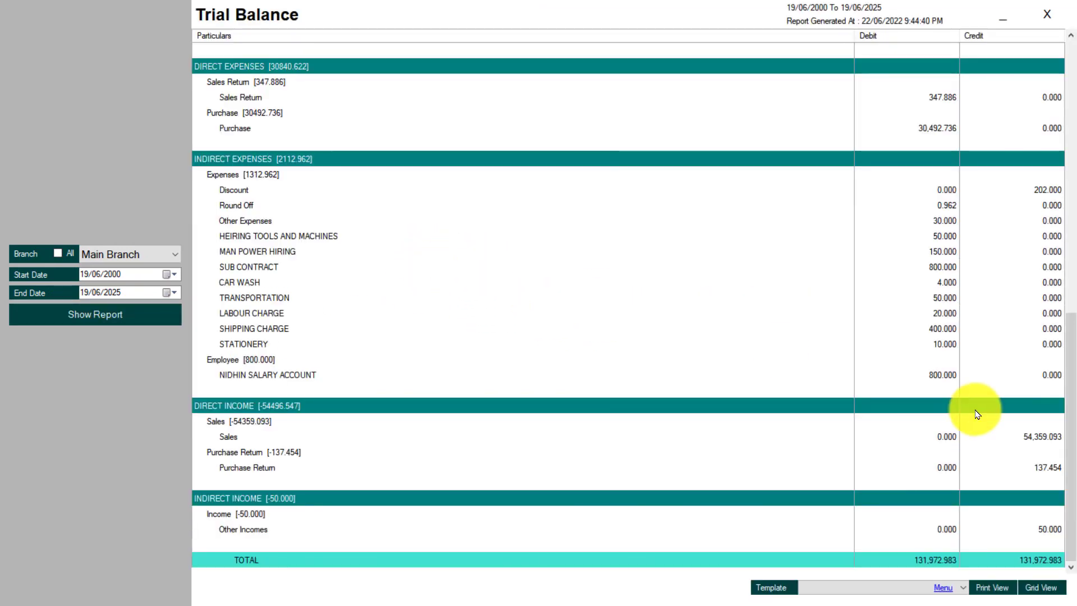
drag(1070, 456, 1072, 522)
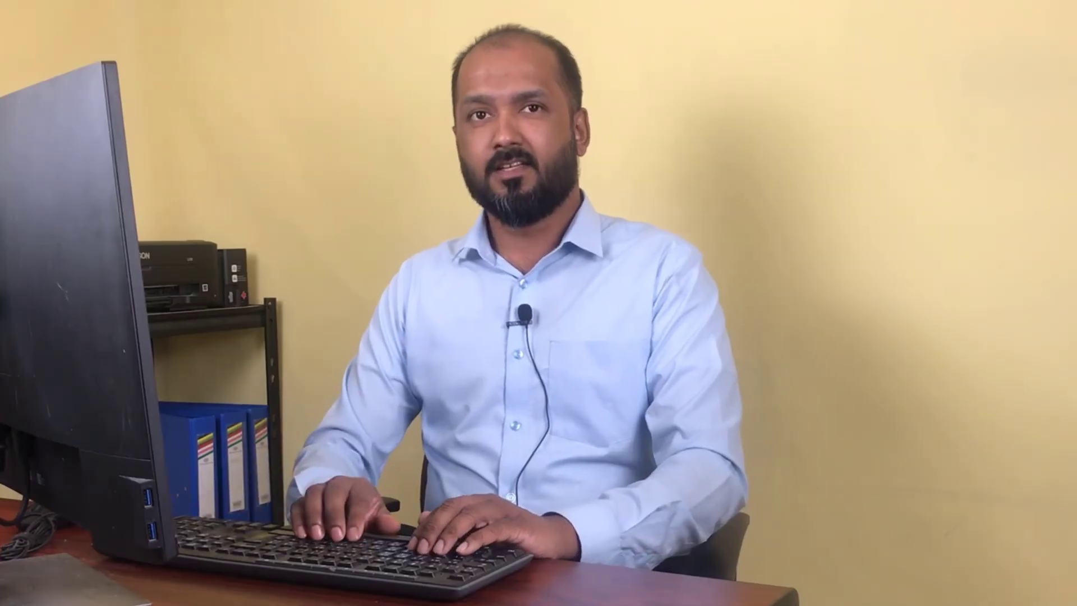